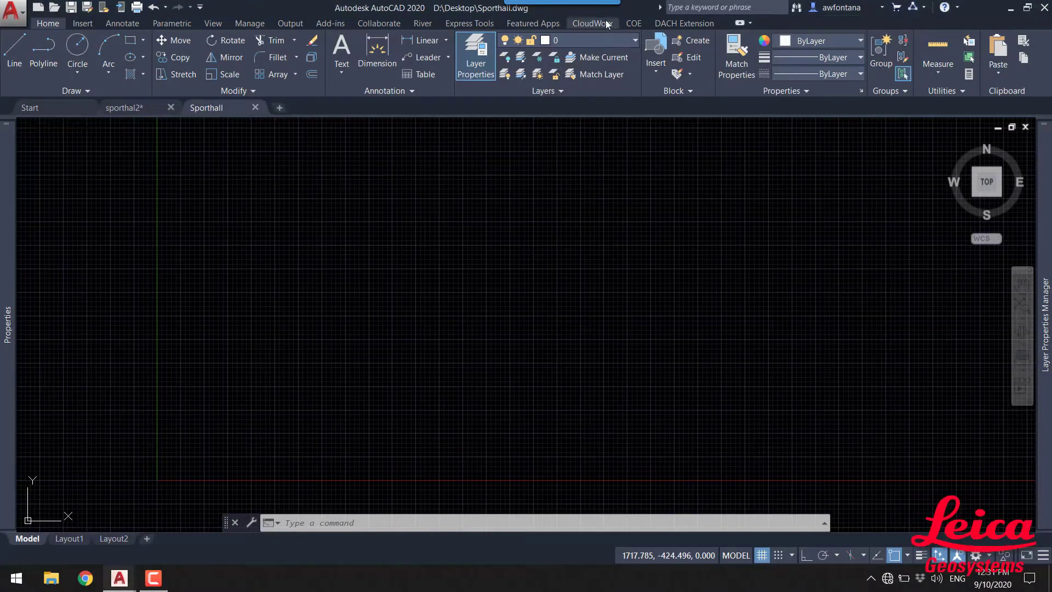
- Load the Sporthal Boutersem 2.lgs project into the Sporthall drawing through CloudWorx Open LGS
{"action": "left_click", "coordinate": [607, 25]}
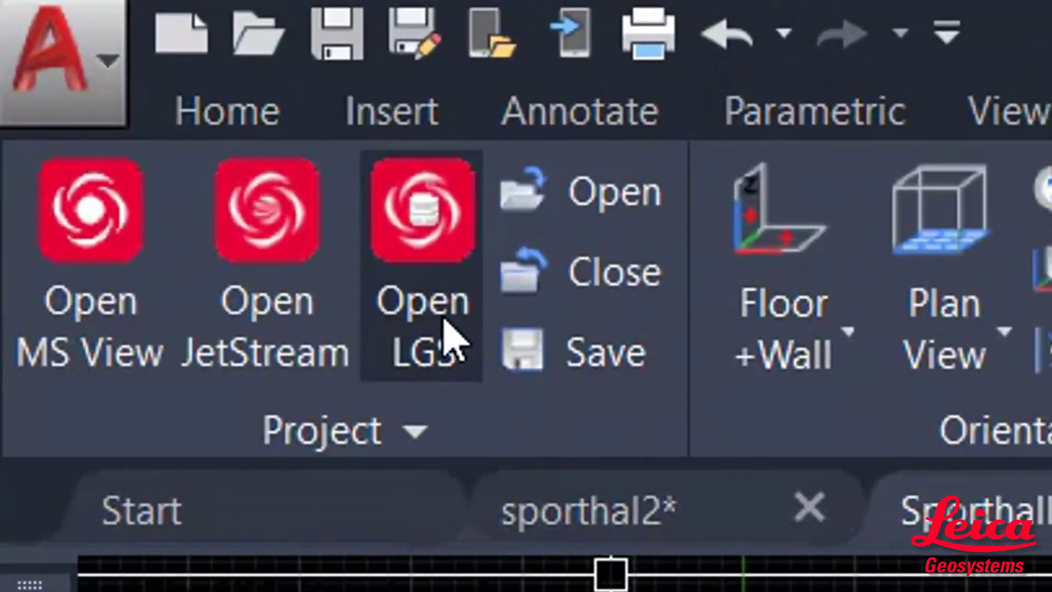
{"action": "left_click", "coordinate": [444, 332]}
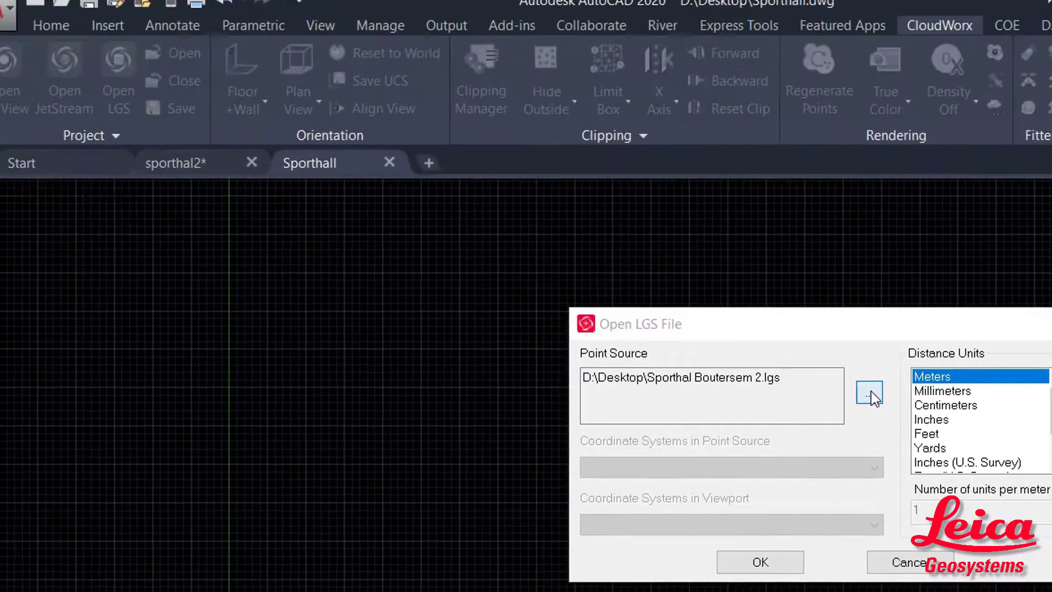
{"action": "left_click", "coordinate": [571, 238]}
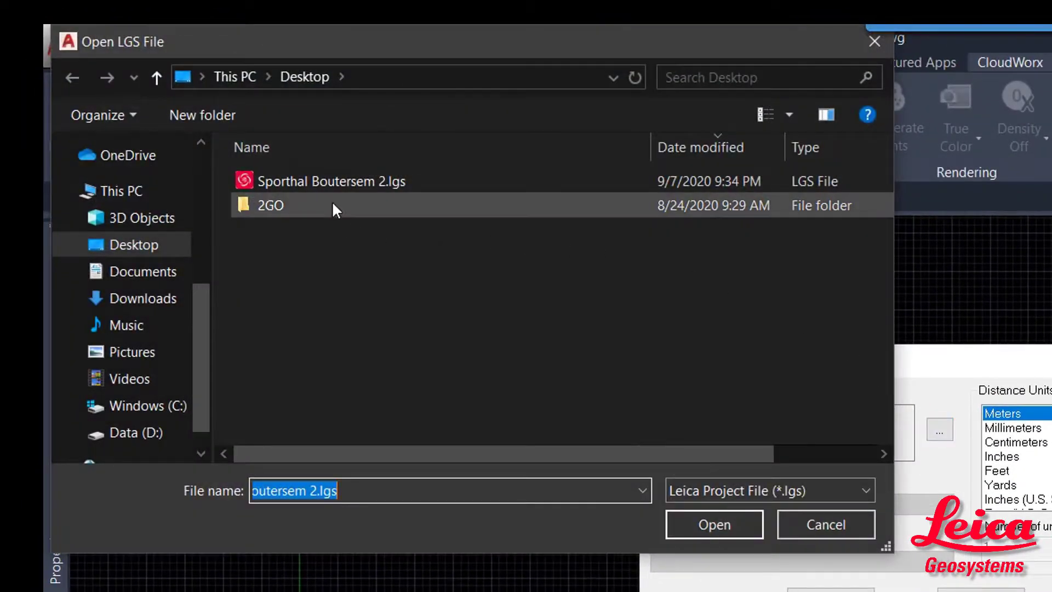
{"action": "left_click", "coordinate": [318, 180]}
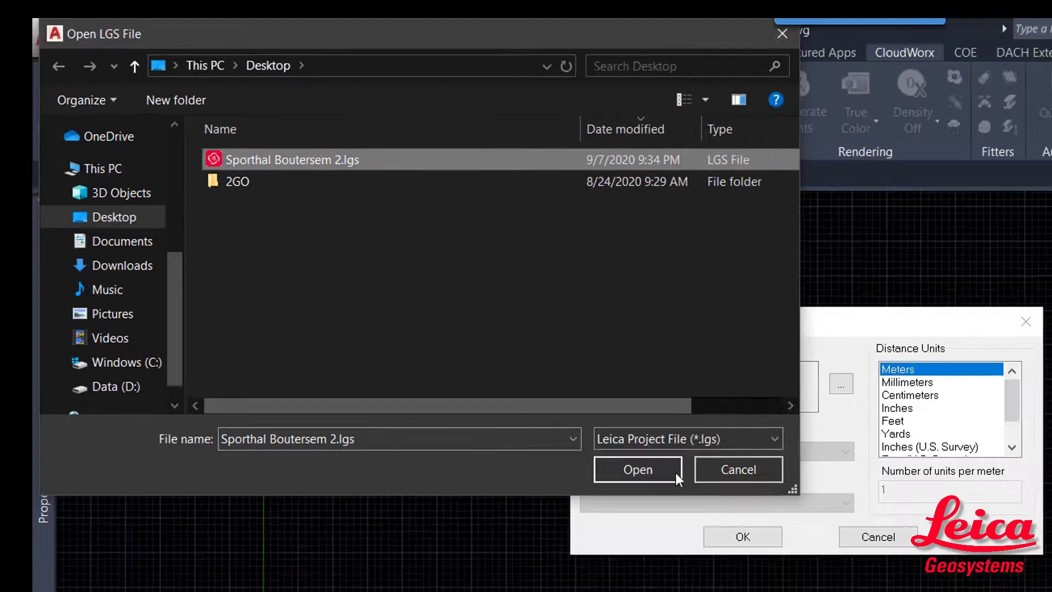
{"action": "left_click", "coordinate": [676, 473]}
{"action": "left_click", "coordinate": [485, 353]}
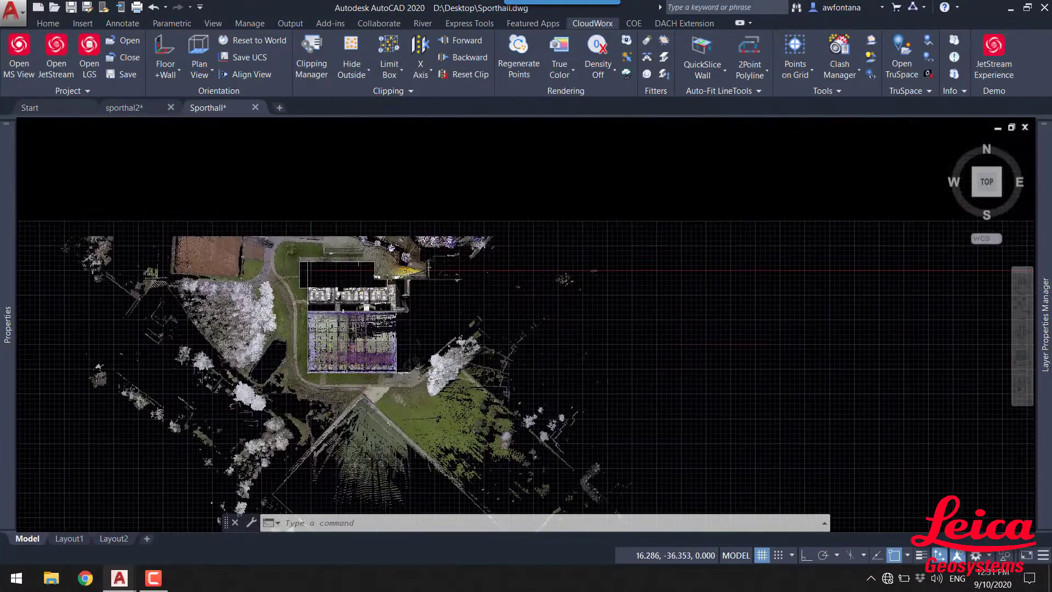
{"action": "scroll", "coordinate": [340, 319], "scroll_direction": "up", "scroll_amount": 3}
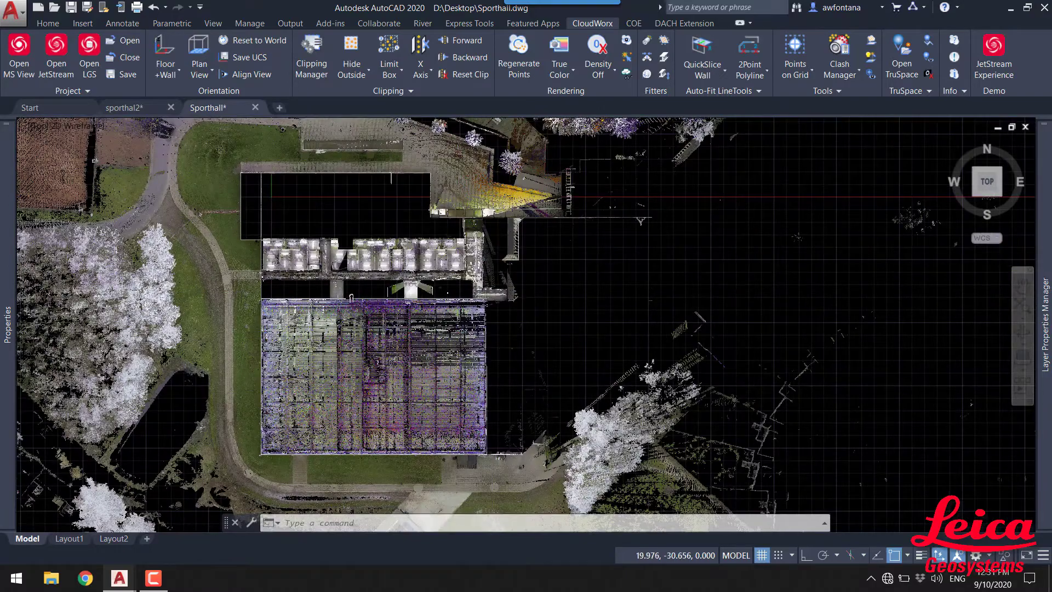
{"action": "scroll", "coordinate": [373, 352], "scroll_direction": "down", "scroll_amount": 2}
{"action": "middle_click_drag", "start_coordinate": [362, 314], "coordinate": [521, 413], "text": "shift"}
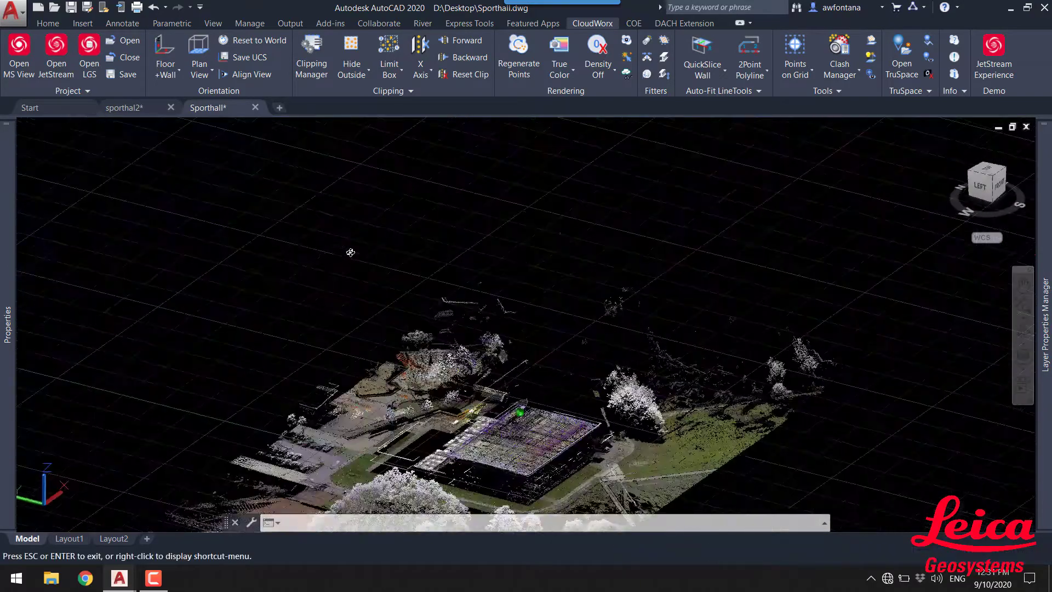
{"action": "scroll", "coordinate": [521, 414], "scroll_direction": "up", "scroll_amount": 2}
{"action": "scroll", "coordinate": [576, 419], "scroll_direction": "up", "scroll_amount": 3}
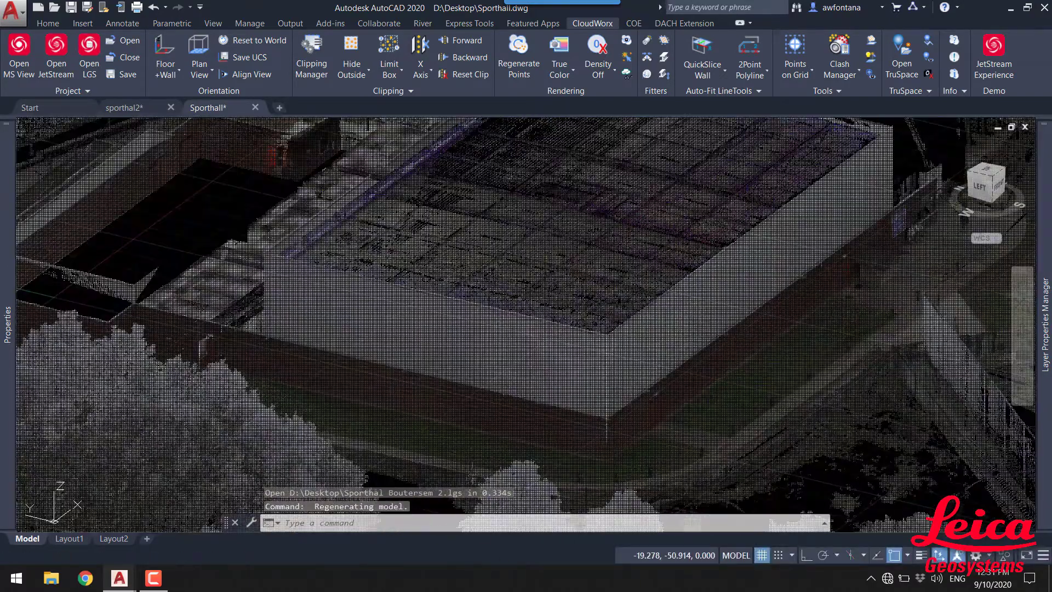
{"action": "middle_click_drag", "start_coordinate": [575, 420], "coordinate": [529, 462]}
{"action": "scroll", "coordinate": [509, 275], "scroll_direction": "down", "scroll_amount": 1}
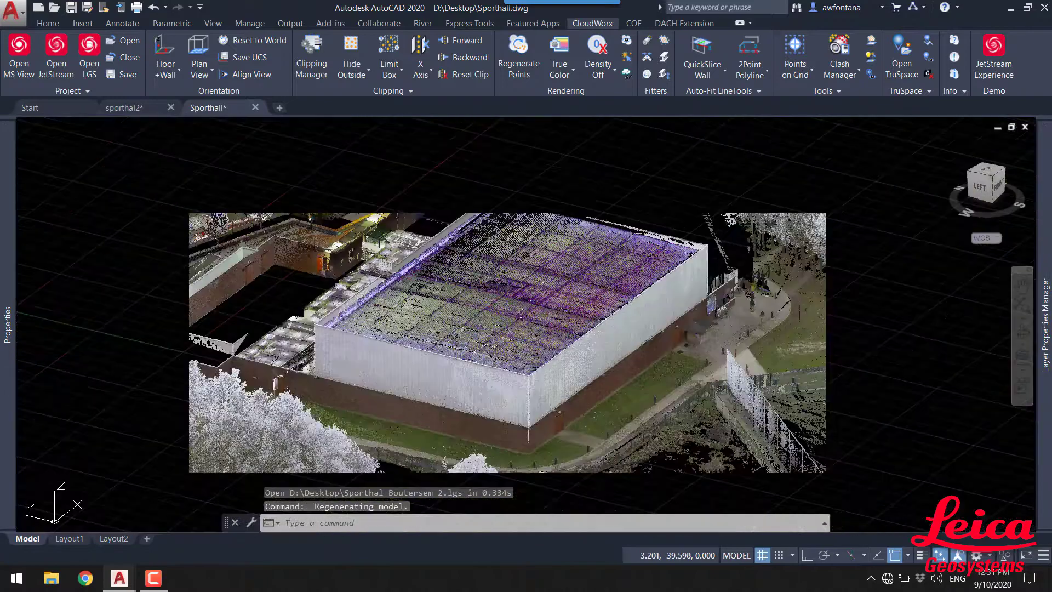
{"action": "scroll", "coordinate": [509, 274], "scroll_direction": "down", "scroll_amount": 4}
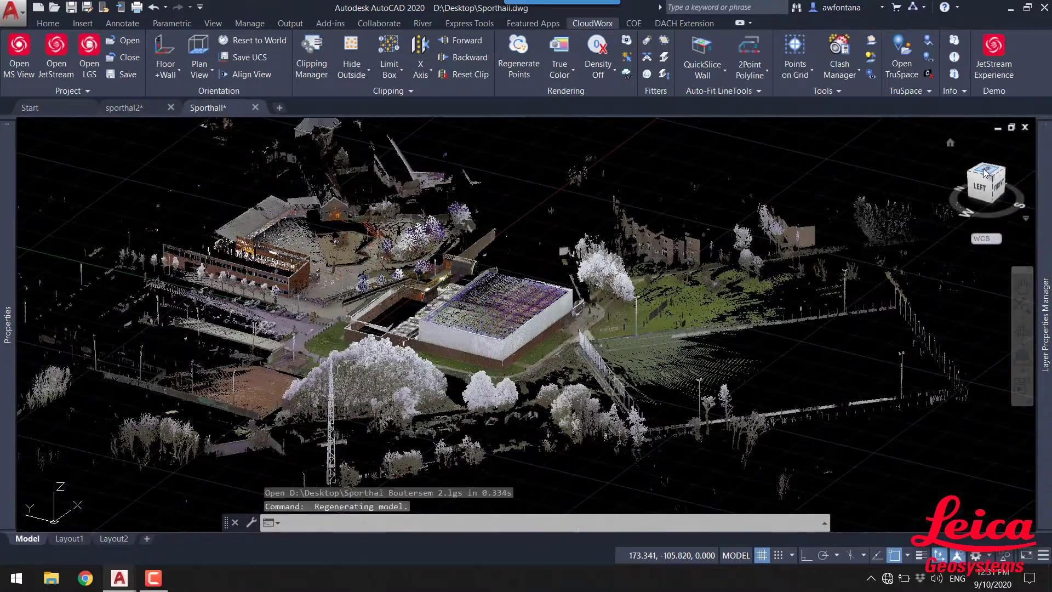
{"action": "left_click", "coordinate": [985, 171]}
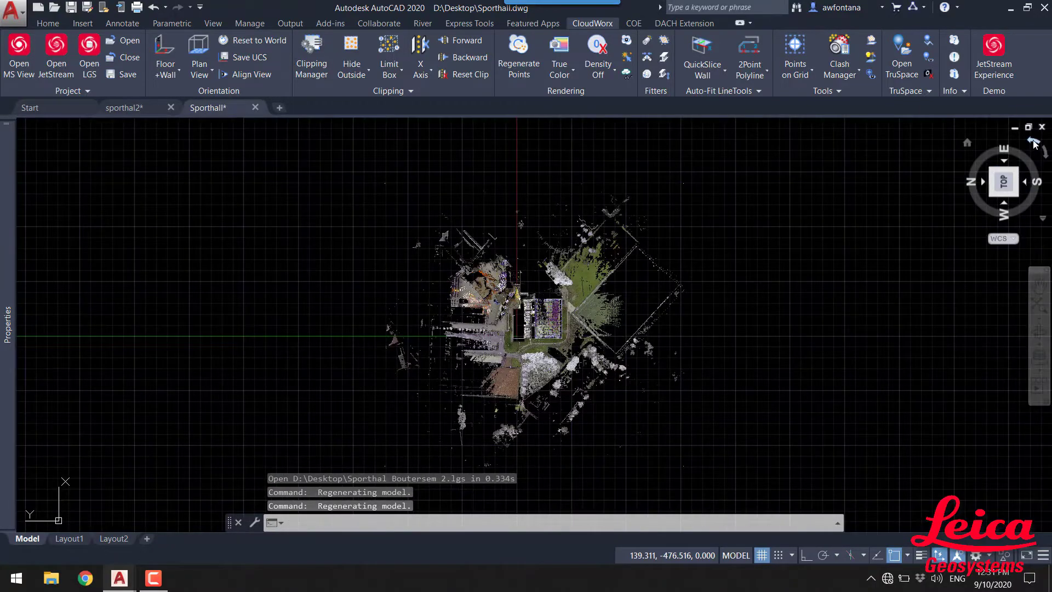
{"action": "left_click", "coordinate": [1034, 142]}
{"action": "scroll", "coordinate": [549, 297], "scroll_direction": "up", "scroll_amount": 8}
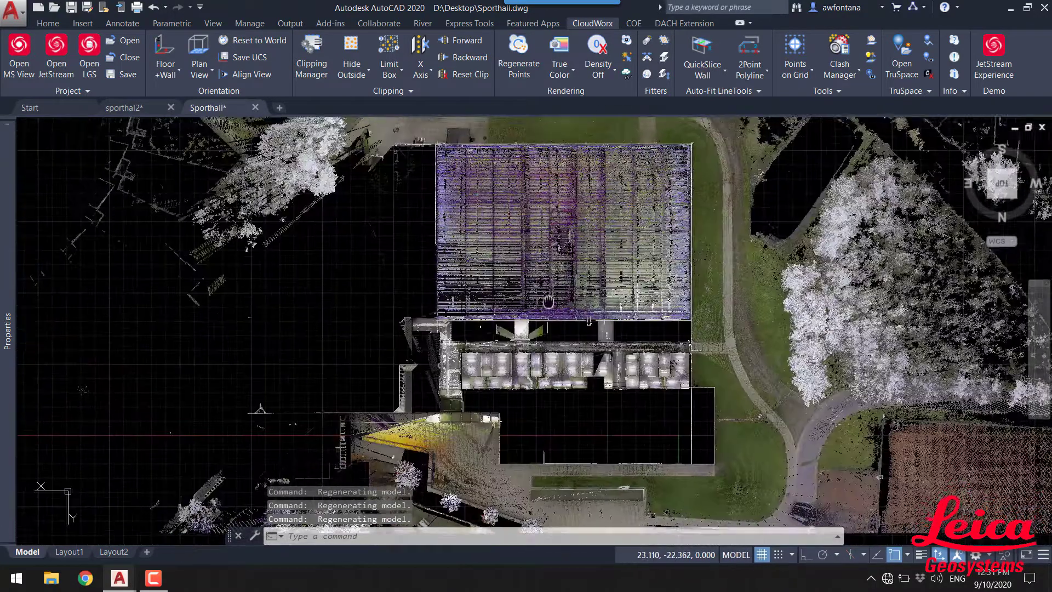
{"action": "middle_click_drag", "start_coordinate": [551, 298], "coordinate": [561, 311]}
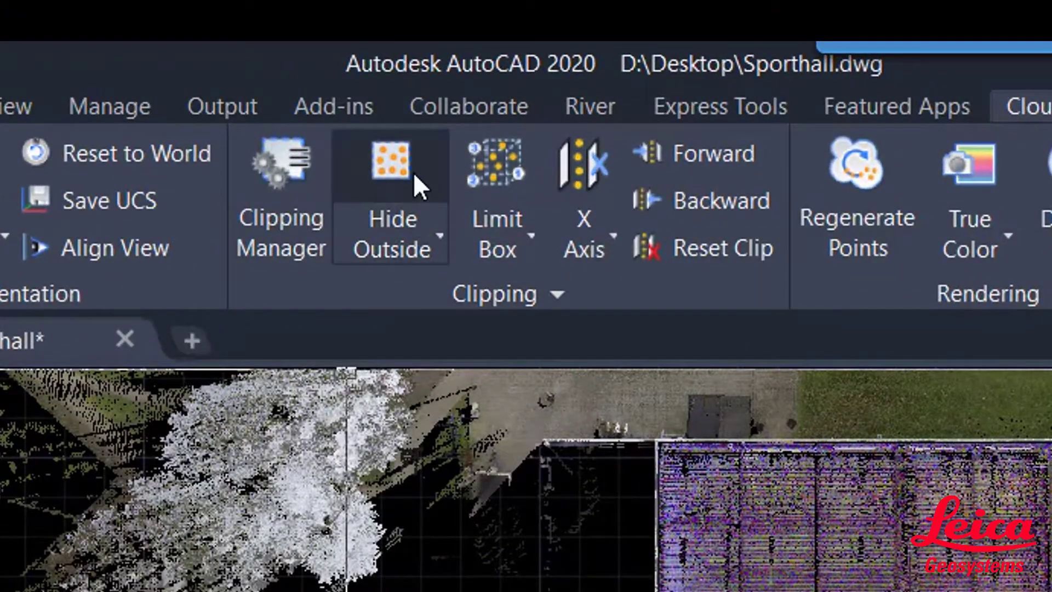
- Hide all points outside a two-corner fence around the sports hall, then orbit to 3D
{"action": "left_click", "coordinate": [413, 172]}
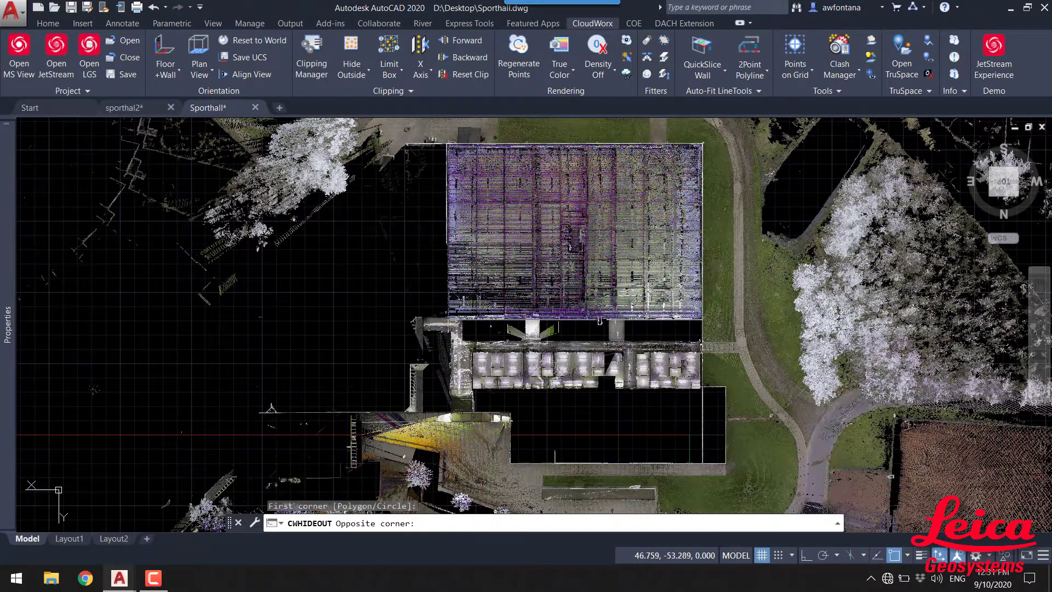
{"action": "left_click", "coordinate": [418, 129]}
{"action": "scroll", "coordinate": [469, 330], "scroll_direction": "down", "scroll_amount": 4}
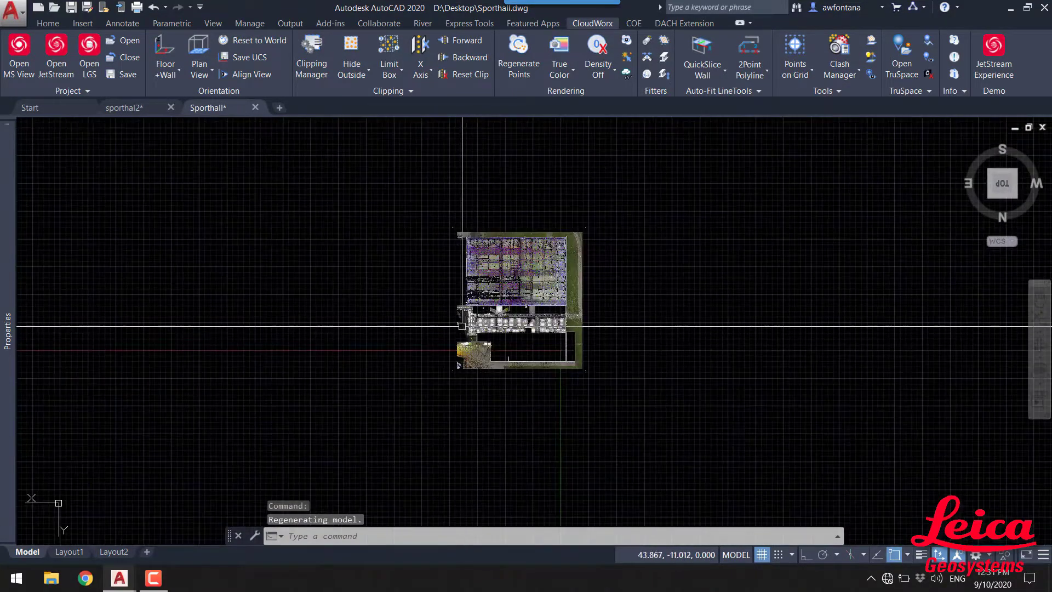
{"action": "middle_click_drag", "start_coordinate": [468, 324], "coordinate": [583, 230], "text": "shift"}
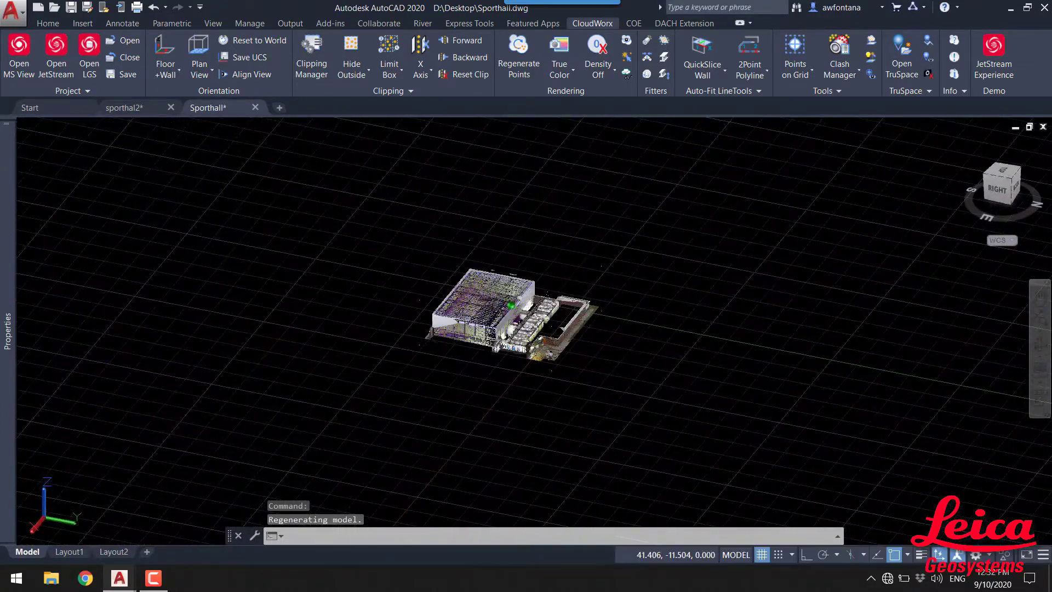
{"action": "scroll", "coordinate": [514, 344], "scroll_direction": "up", "scroll_amount": 3}
{"action": "scroll", "coordinate": [514, 344], "scroll_direction": "up", "scroll_amount": 3}
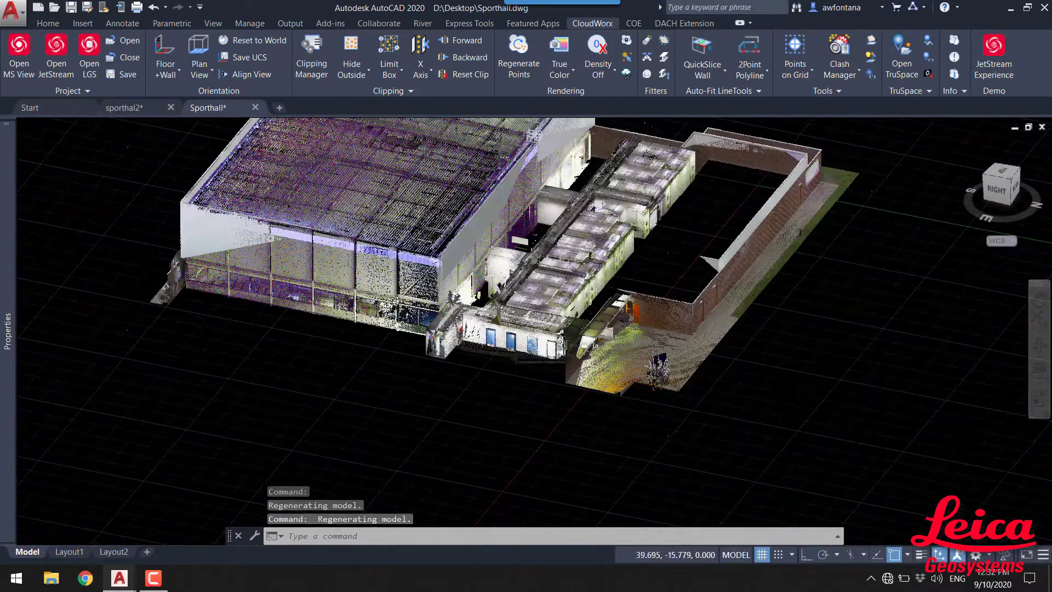
{"action": "scroll", "coordinate": [490, 321], "scroll_direction": "up", "scroll_amount": 2}
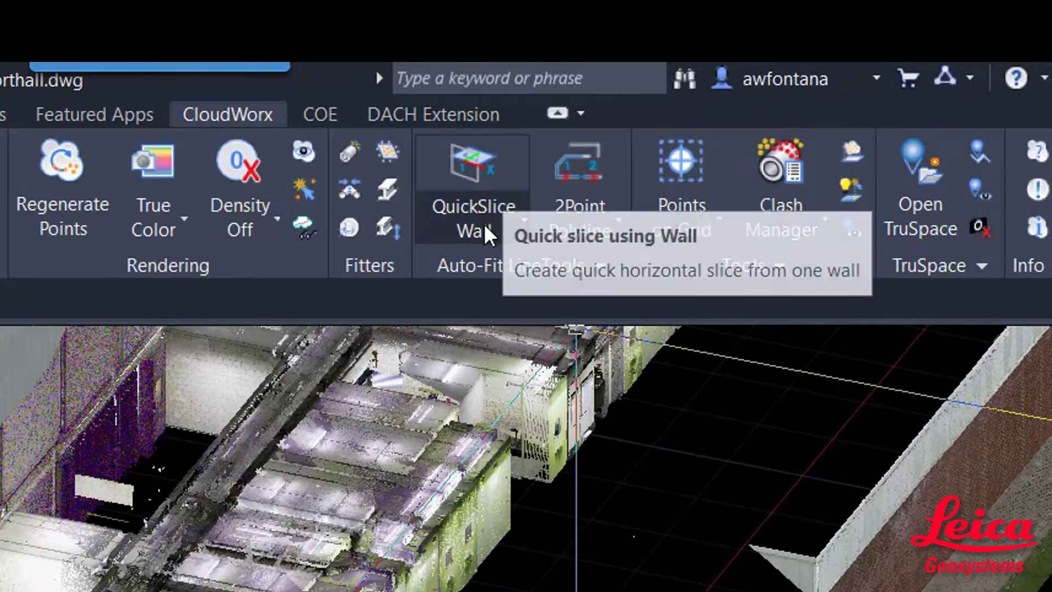
- Cut a QuickSlice Wall section from one wall point, then turn the plan a quarter turn
{"action": "left_click", "coordinate": [519, 226]}
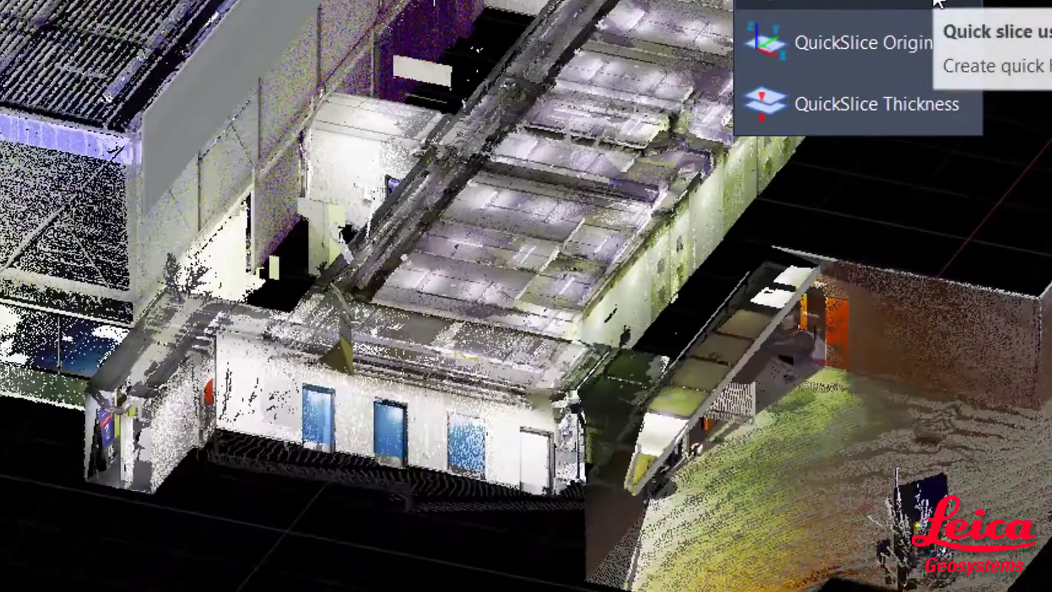
{"action": "left_click", "coordinate": [621, 401]}
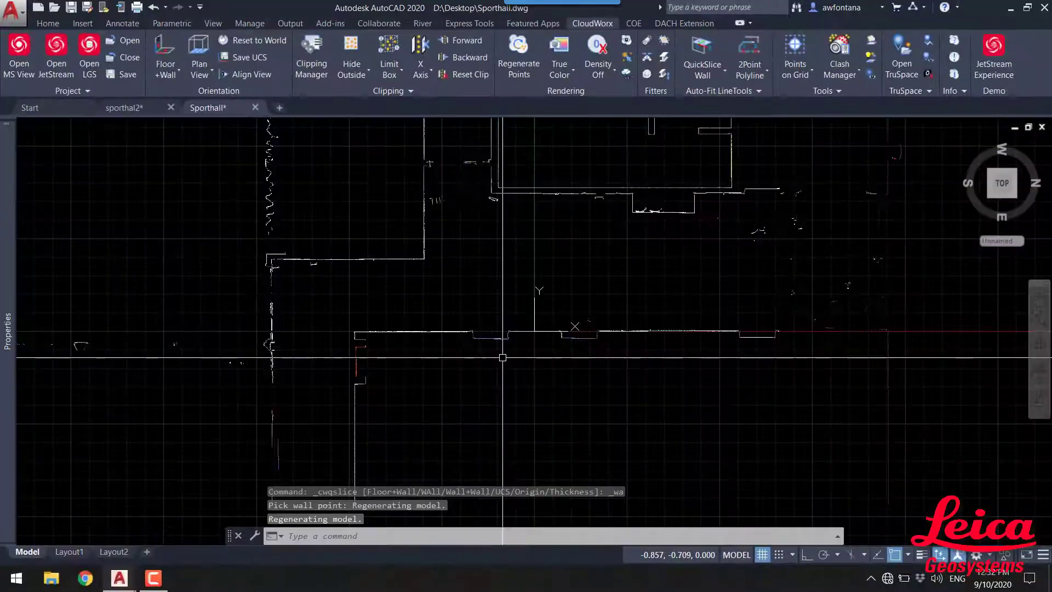
{"action": "scroll", "coordinate": [560, 329], "scroll_direction": "down", "scroll_amount": 3}
{"action": "scroll", "coordinate": [550, 378], "scroll_direction": "down", "scroll_amount": 3}
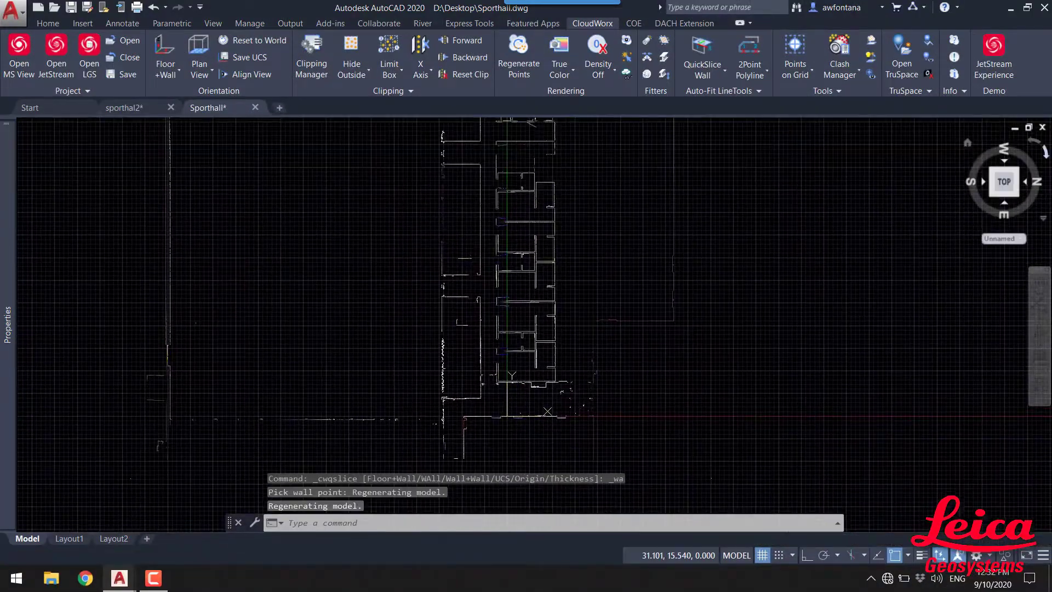
{"action": "left_click", "coordinate": [1044, 149]}
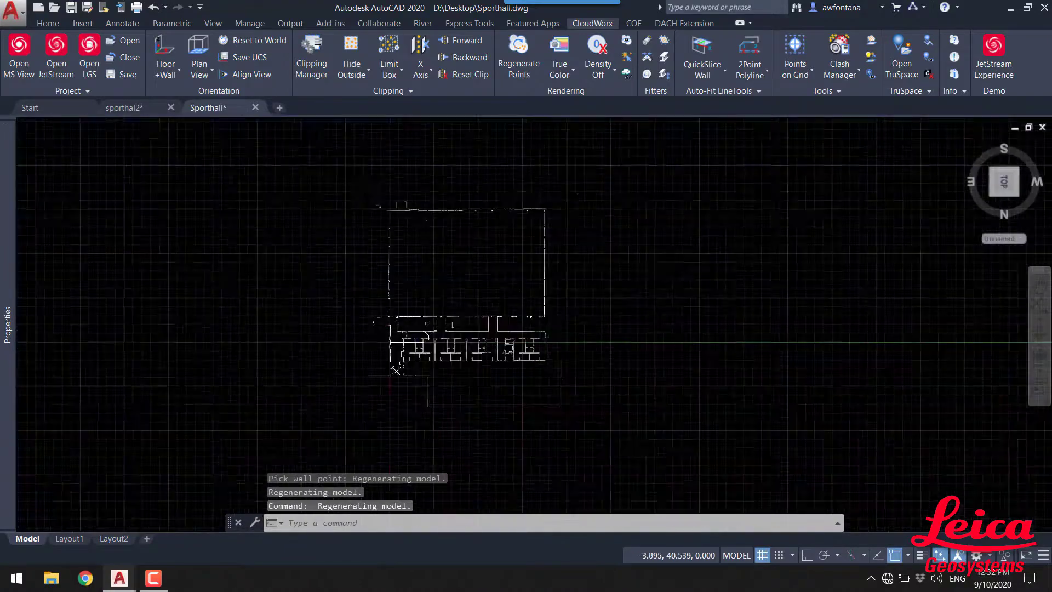
{"action": "middle_click_drag", "start_coordinate": [358, 333], "coordinate": [466, 313]}
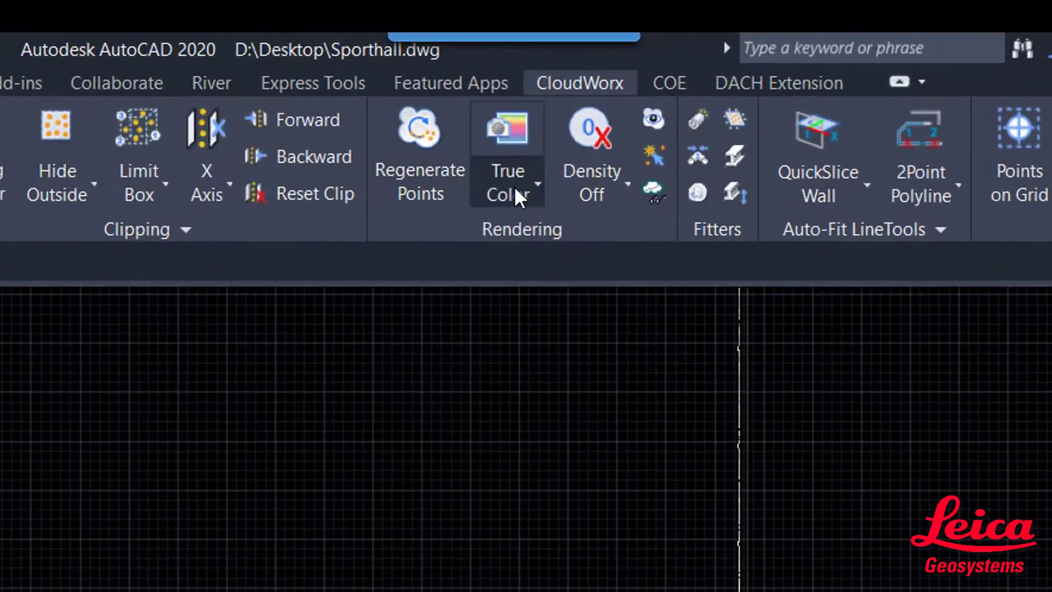
- Switch the point colouring to Intensity and pan in on the rooms
{"action": "left_click", "coordinate": [517, 197]}
{"action": "left_click", "coordinate": [552, 364]}
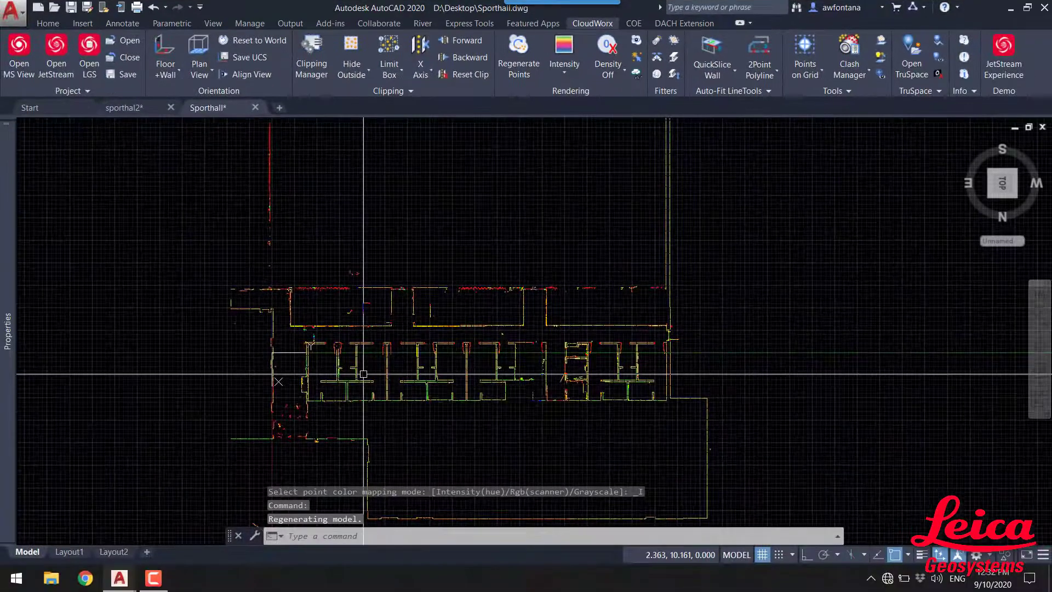
{"action": "scroll", "coordinate": [364, 375], "scroll_direction": "up", "scroll_amount": 5}
{"action": "middle_click_drag", "start_coordinate": [433, 398], "coordinate": [465, 322]}
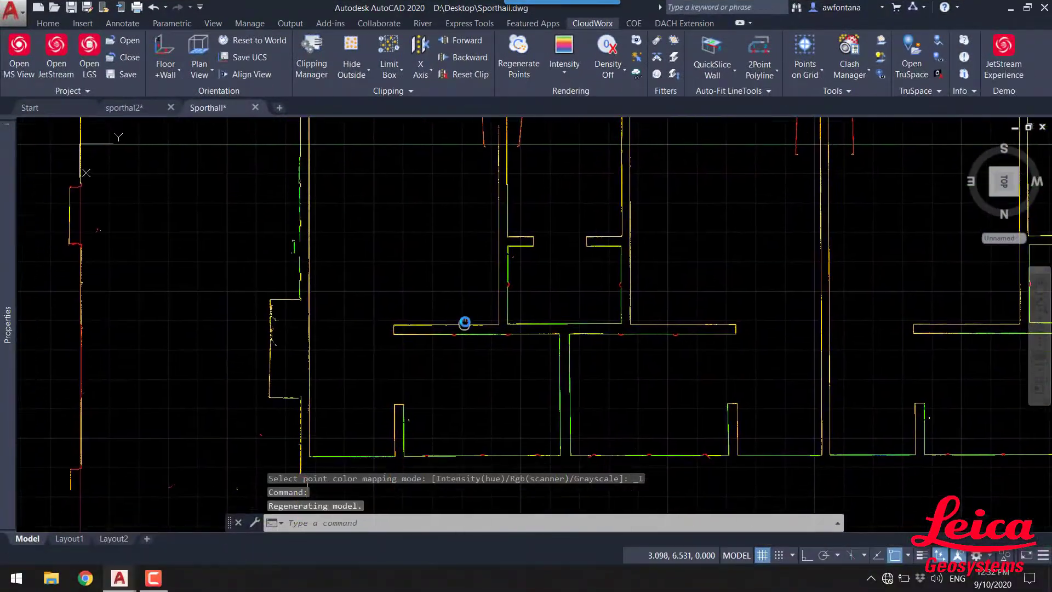
{"action": "scroll", "coordinate": [452, 377], "scroll_direction": "up", "scroll_amount": 4}
{"action": "scroll", "coordinate": [356, 349], "scroll_direction": "down", "scroll_amount": 3}
{"action": "mouse_move", "coordinate": [376, 305]}
{"action": "middle_mouse_down"}
{"action": "mouse_move", "coordinate": [321, 336]}
{"action": "mouse_move", "coordinate": [365, 223]}
{"action": "middle_mouse_up"}
{"action": "scroll", "coordinate": [349, 435], "scroll_direction": "up", "scroll_amount": 2}
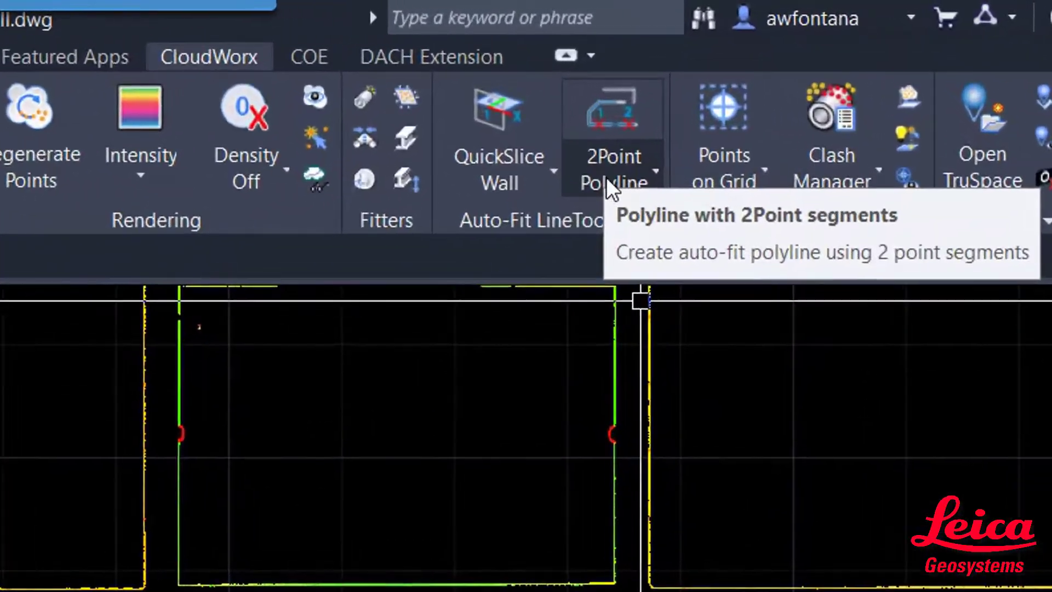
- Trace the CWBPLINE wall polyline from the left wall's corner onto the top wall
{"action": "left_click", "coordinate": [612, 185]}
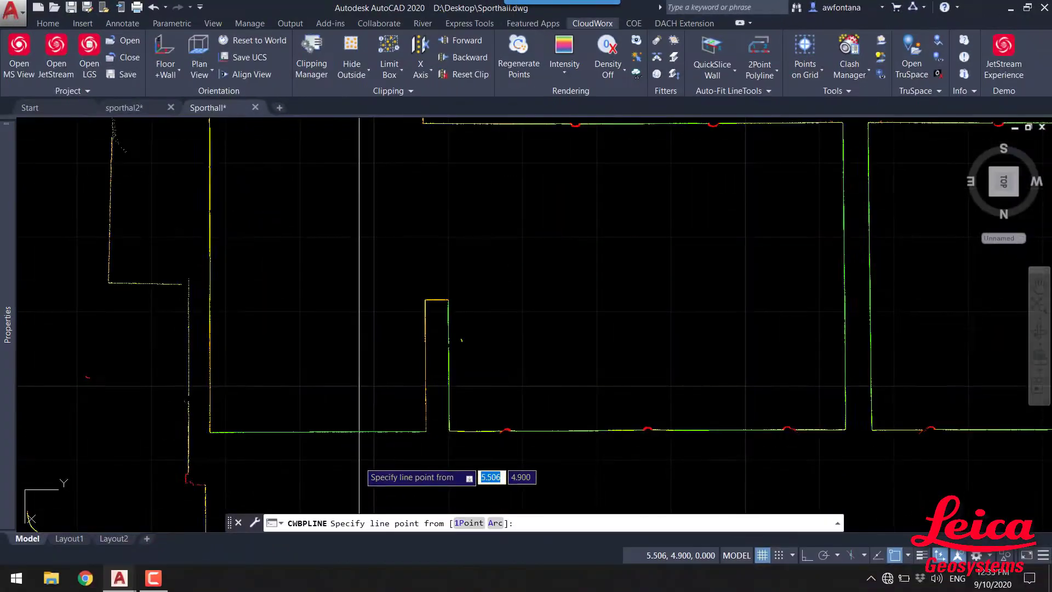
{"action": "middle_click_drag", "start_coordinate": [358, 463], "coordinate": [399, 449]}
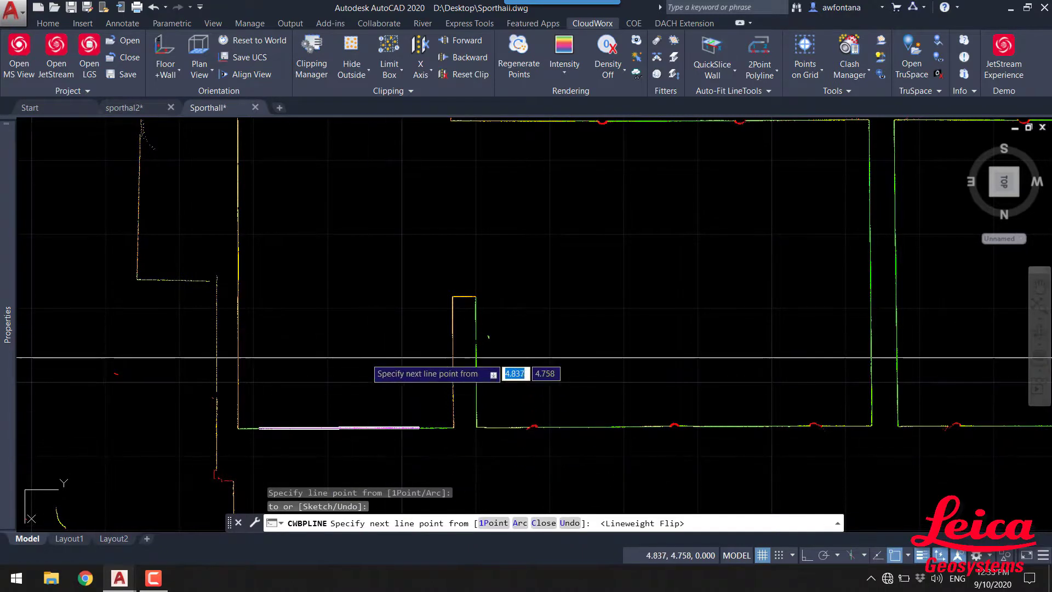
{"action": "mouse_move", "coordinate": [366, 359]}
{"action": "middle_mouse_down"}
{"action": "mouse_move", "coordinate": [387, 392]}
{"action": "mouse_move", "coordinate": [287, 365]}
{"action": "middle_mouse_up"}
{"action": "scroll", "coordinate": [238, 463], "scroll_direction": "down", "scroll_amount": 2}
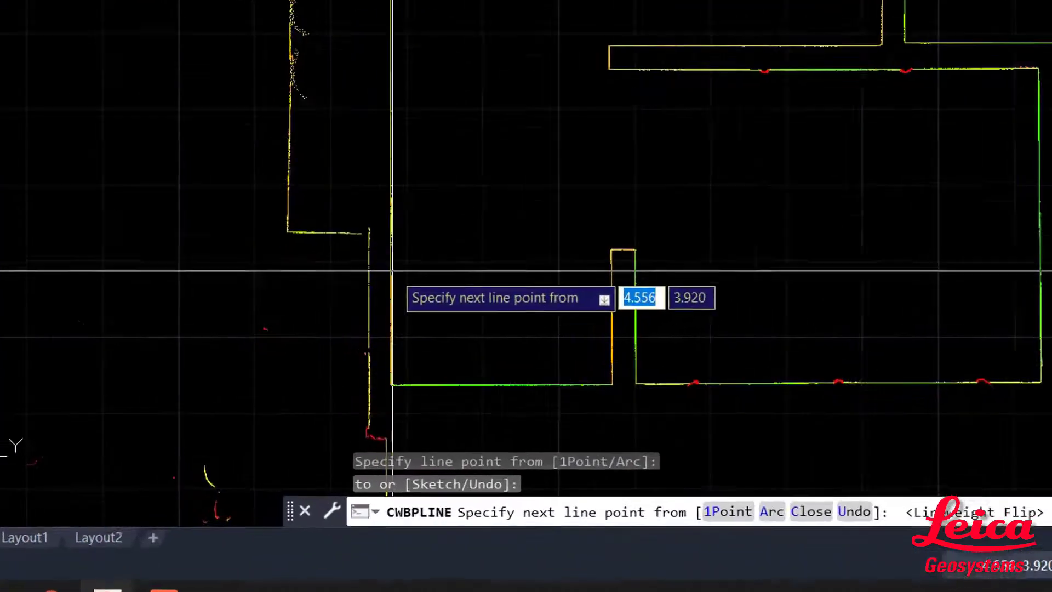
{"action": "left_click", "coordinate": [391, 270]}
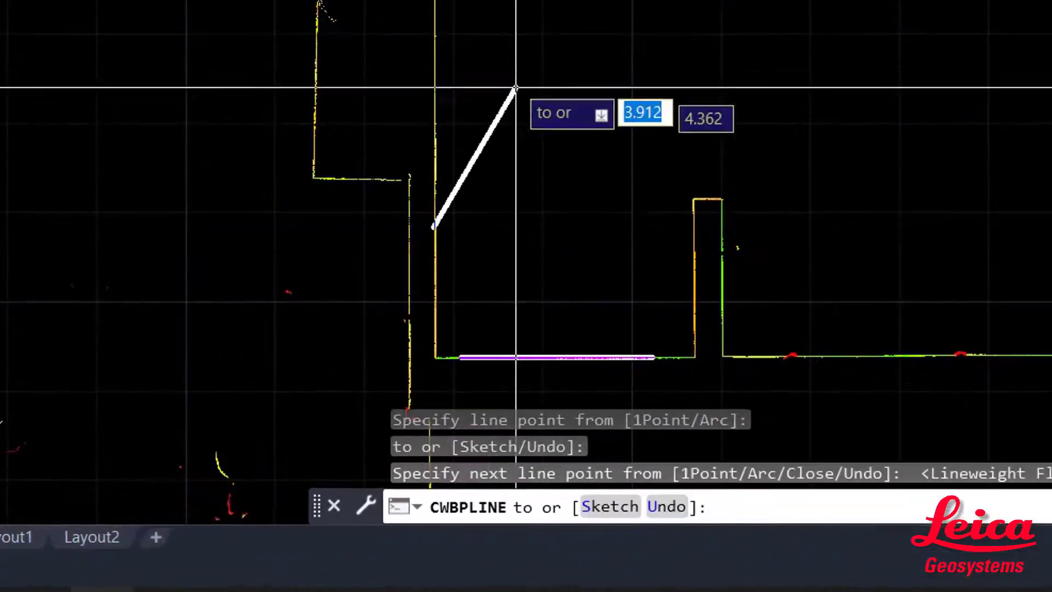
{"action": "left_click", "coordinate": [477, 350]}
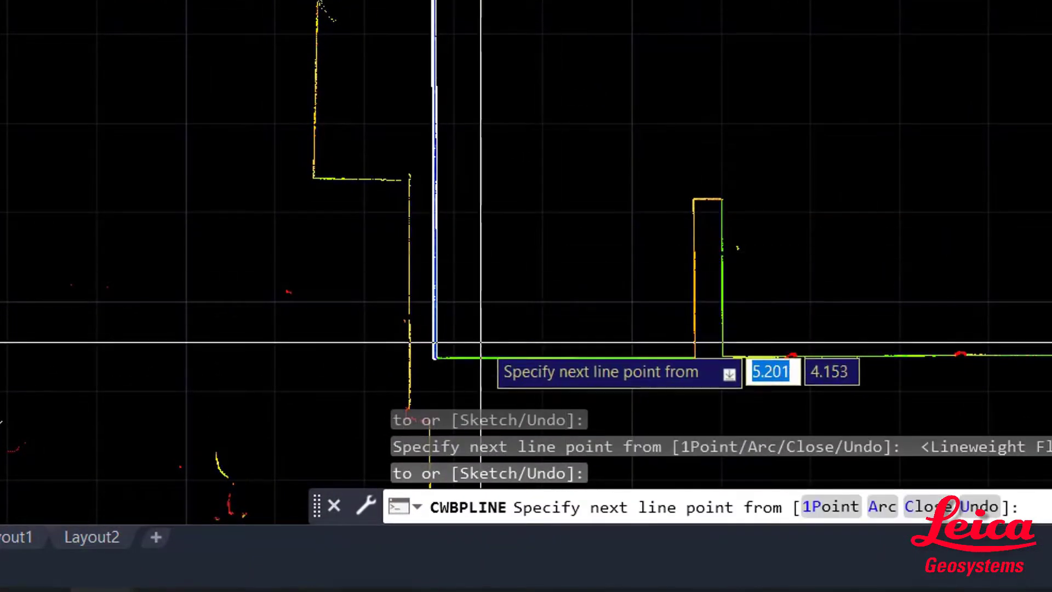
{"action": "scroll", "coordinate": [552, 345], "scroll_direction": "down", "scroll_amount": 2}
{"action": "scroll", "coordinate": [582, 33], "scroll_direction": "down", "scroll_amount": 2}
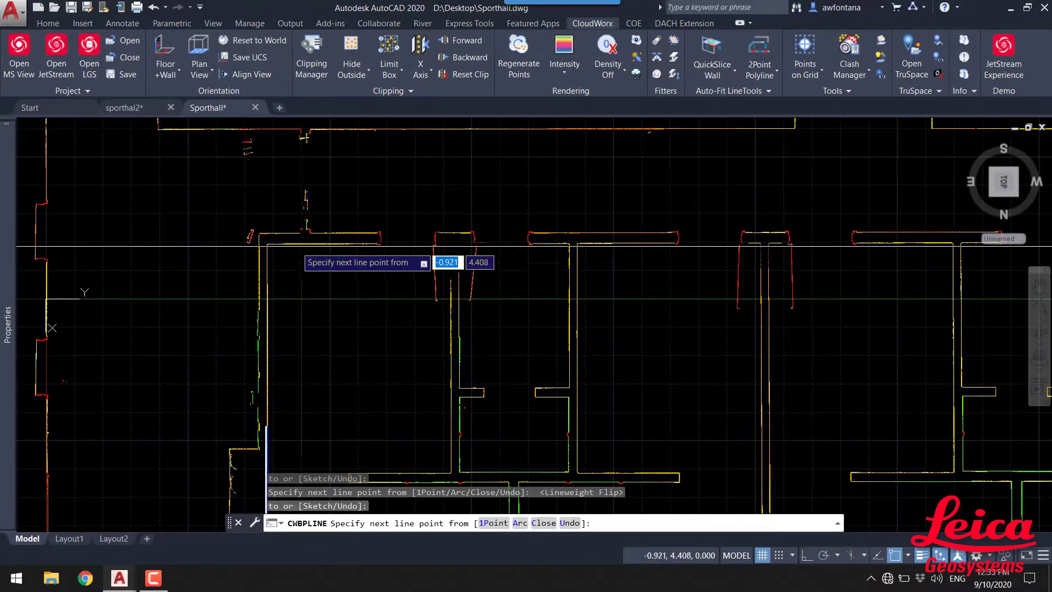
{"action": "left_click", "coordinate": [296, 244]}
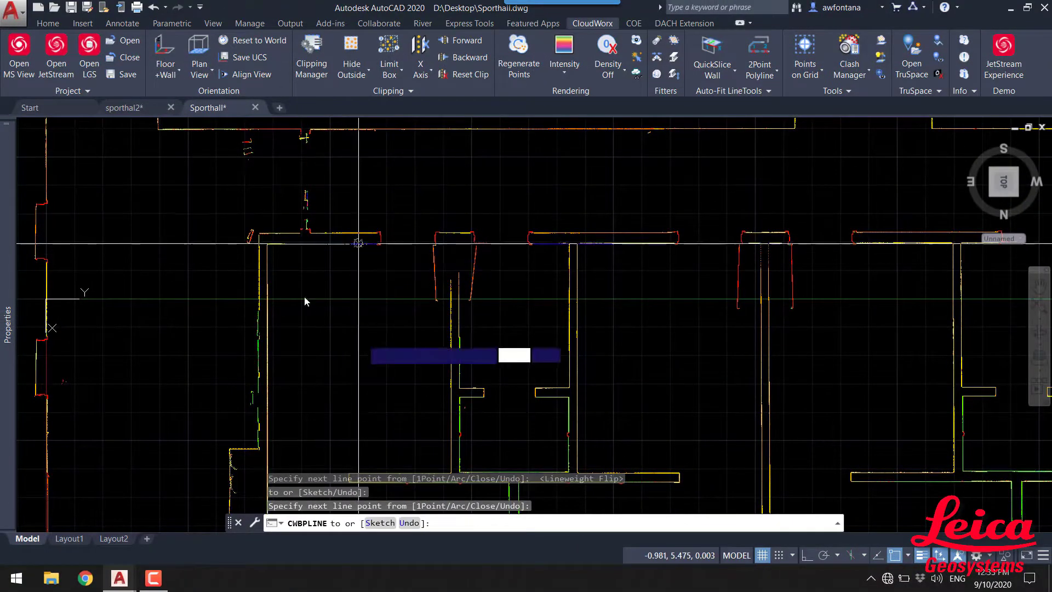
{"action": "left_click", "coordinate": [358, 242]}
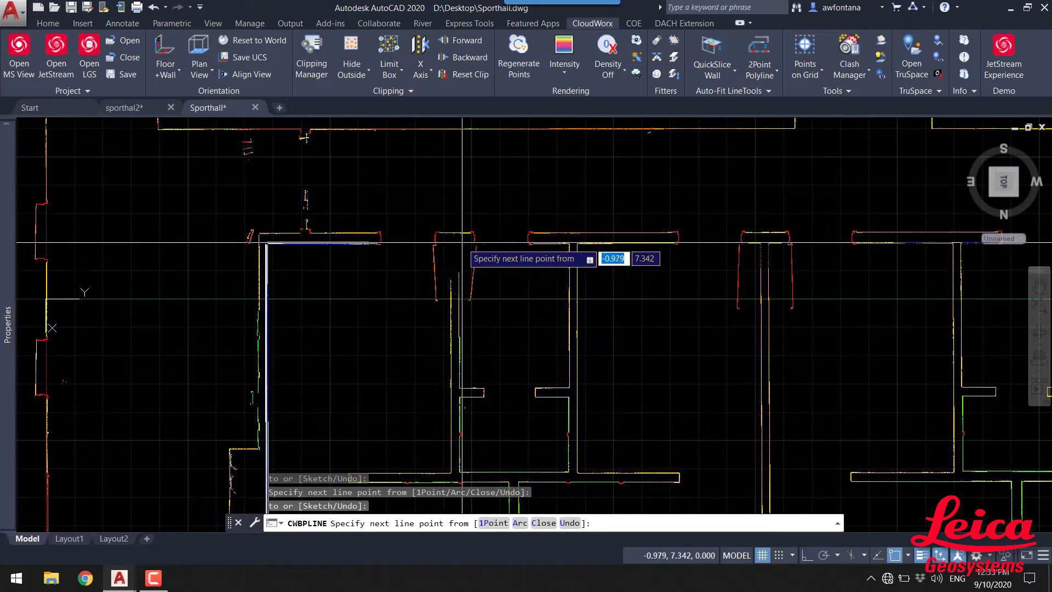
{"action": "scroll", "coordinate": [456, 244], "scroll_direction": "up", "scroll_amount": 3}
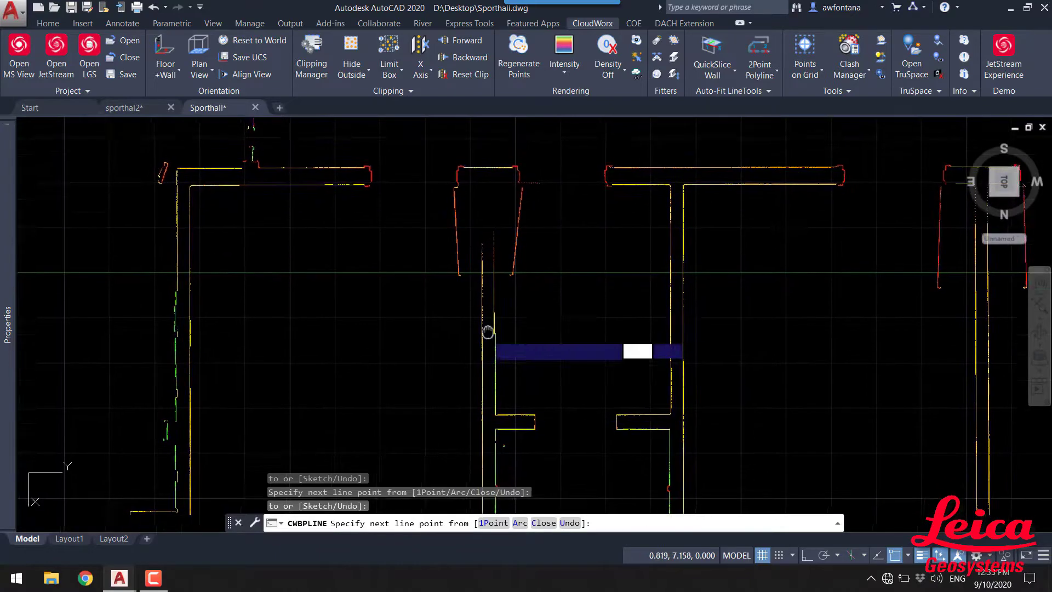
- Extend the trace along the top wall, down the right wall and along the corridor
{"action": "middle_click_drag", "start_coordinate": [488, 318], "coordinate": [479, 301]}
{"action": "middle_click_drag", "start_coordinate": [421, 329], "coordinate": [442, 305]}
{"action": "scroll", "coordinate": [423, 313], "scroll_direction": "down", "scroll_amount": 3}
{"action": "scroll", "coordinate": [458, 305], "scroll_direction": "up", "scroll_amount": 3}
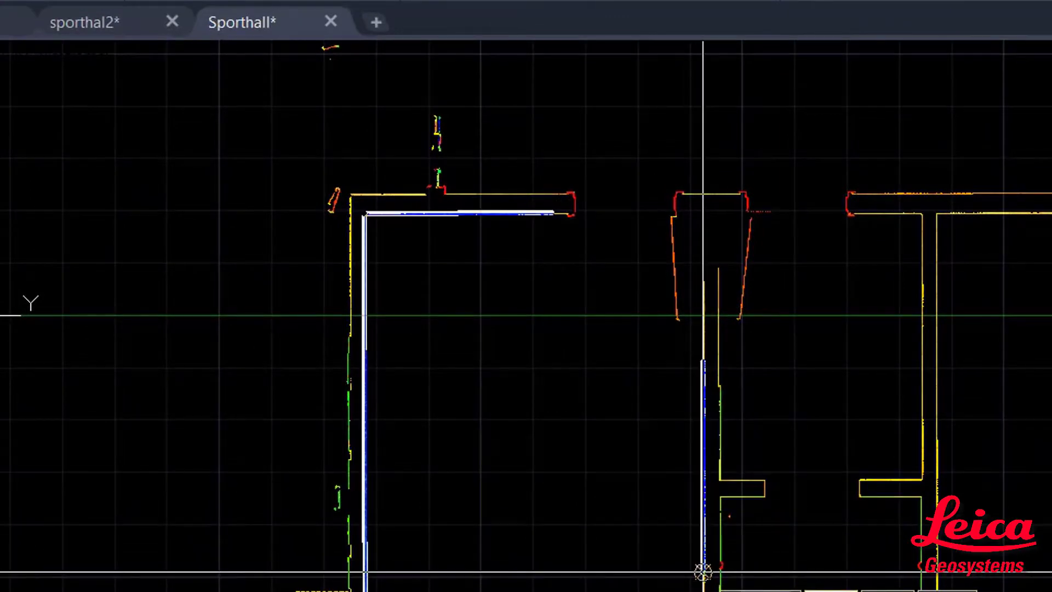
{"action": "left_click", "coordinate": [706, 216]}
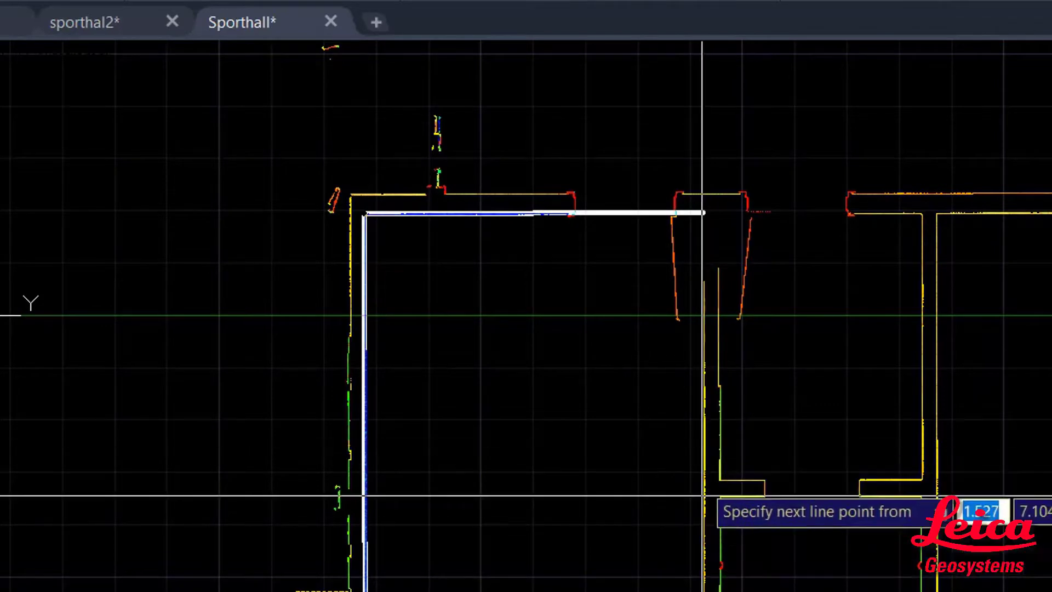
{"action": "left_click", "coordinate": [715, 526]}
{"action": "middle_click_drag", "start_coordinate": [751, 538], "coordinate": [788, 441]}
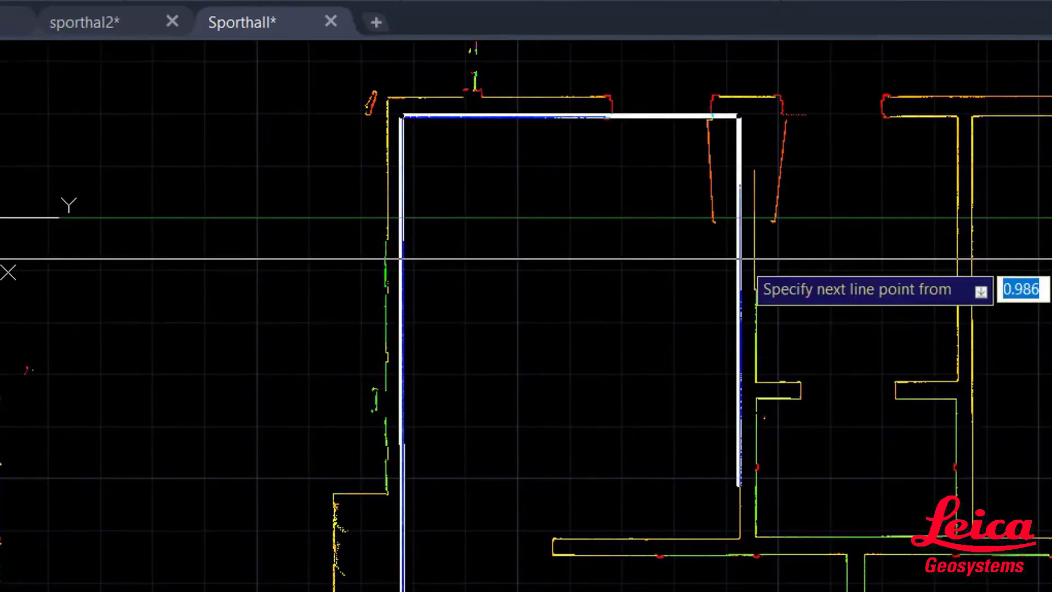
{"action": "scroll", "coordinate": [698, 554], "scroll_direction": "up", "scroll_amount": 5}
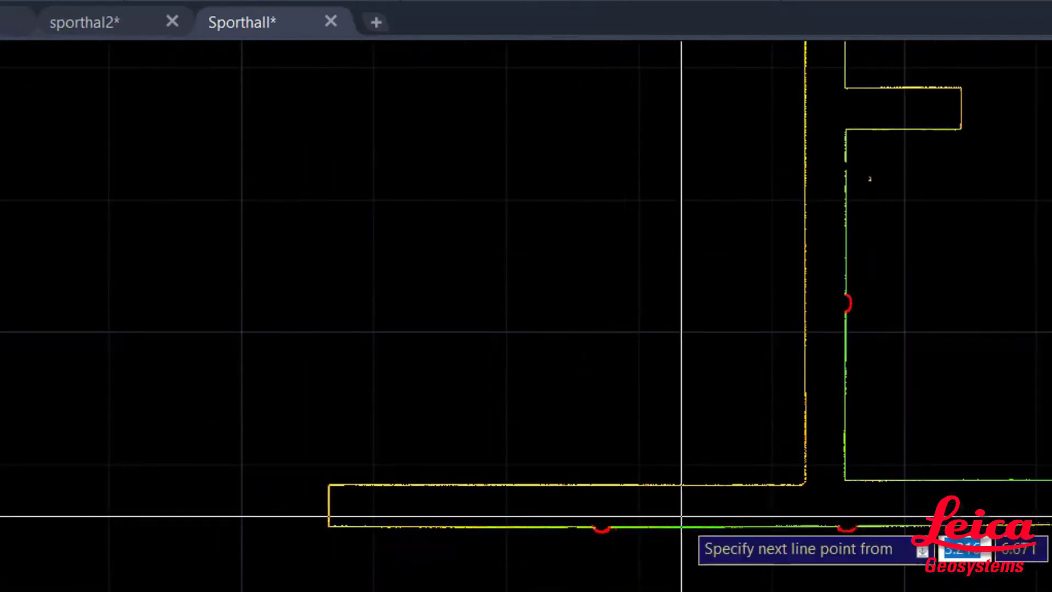
{"action": "left_click", "coordinate": [748, 465]}
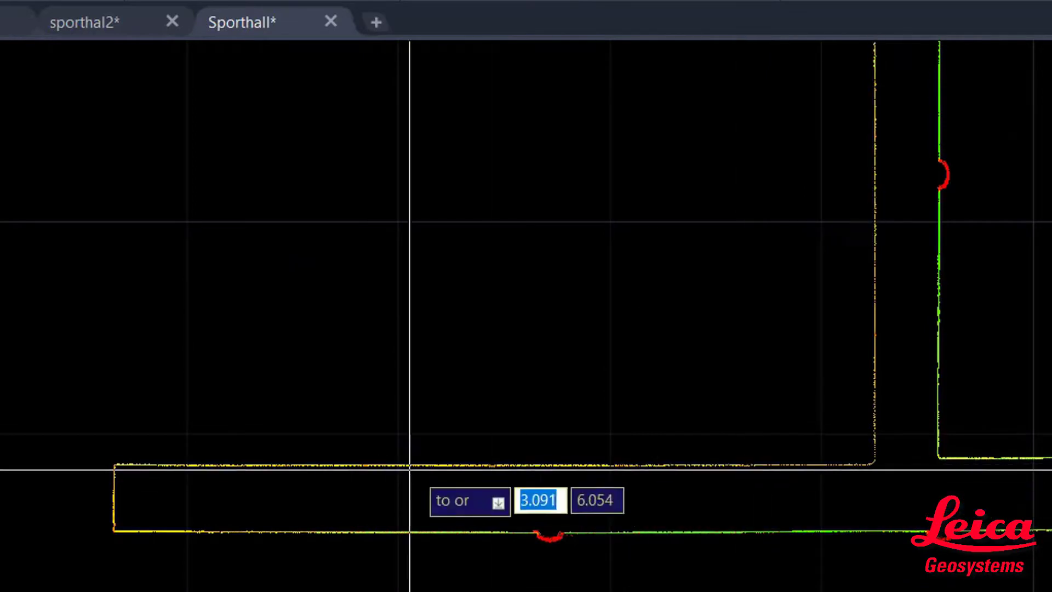
- Trace the corridor corner, the bottom wall segments and the room's vertical wall
{"action": "left_click", "coordinate": [254, 465]}
{"action": "left_click", "coordinate": [114, 466]}
{"action": "left_click", "coordinate": [313, 532]}
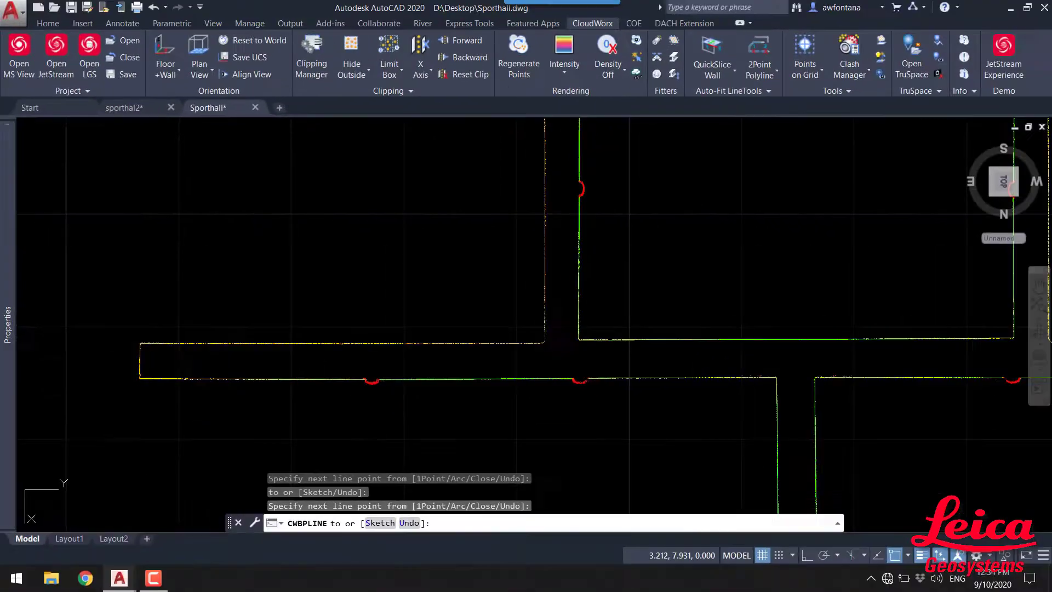
{"action": "left_click", "coordinate": [724, 384]}
{"action": "scroll", "coordinate": [593, 327], "scroll_direction": "down", "scroll_amount": 3}
{"action": "left_click", "coordinate": [615, 428]}
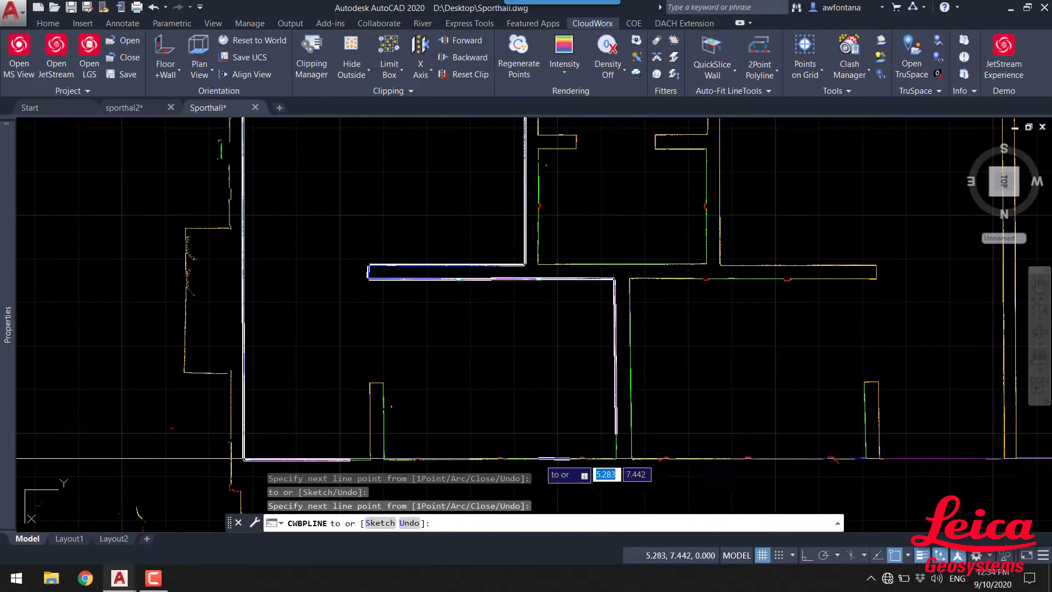
{"action": "scroll", "coordinate": [404, 459], "scroll_direction": "up", "scroll_amount": 4}
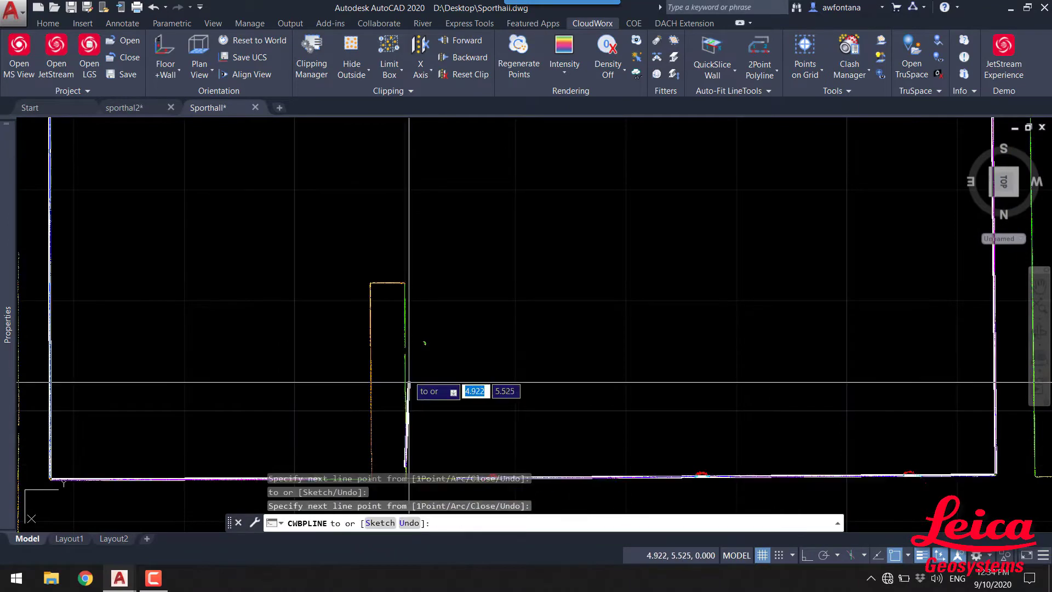
{"action": "left_click", "coordinate": [395, 286]}
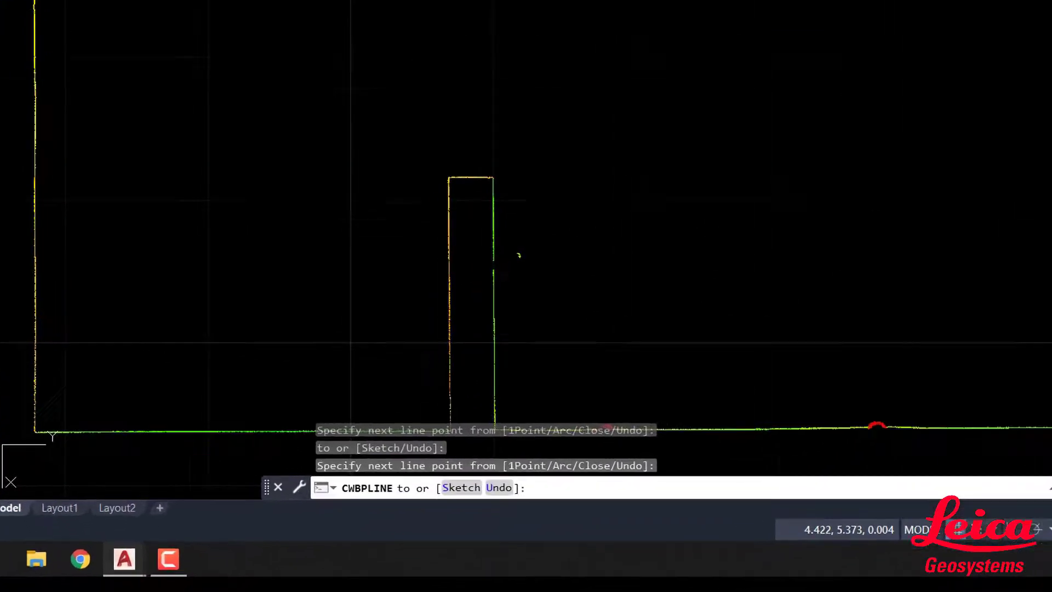
{"action": "left_click", "coordinate": [366, 322]}
- Trace around the wall notch and close the polyline with Enter
{"action": "middle_click_drag", "start_coordinate": [469, 199], "coordinate": [521, 87]}
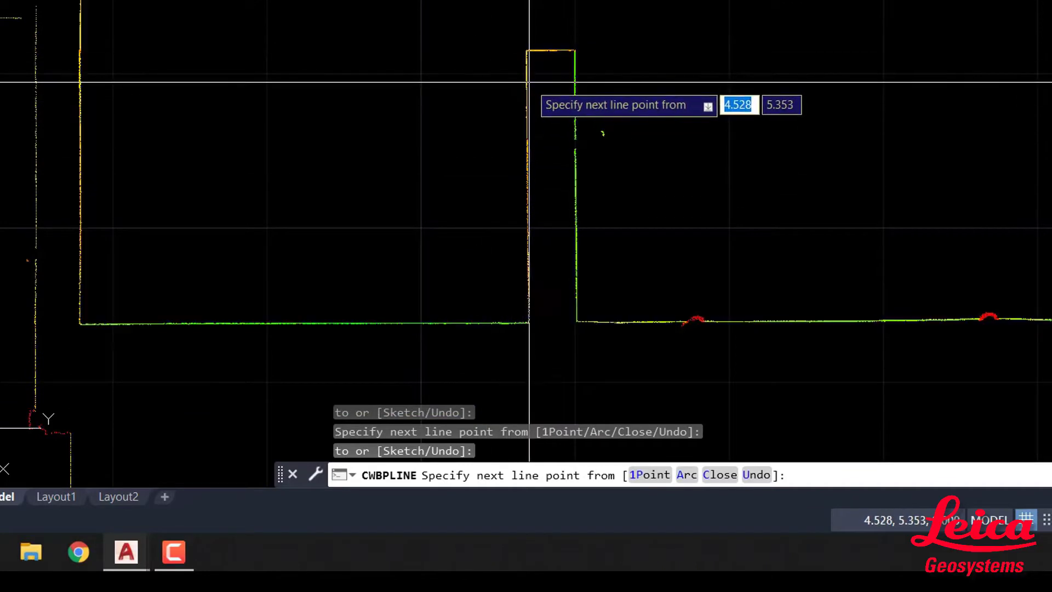
{"action": "left_click", "coordinate": [528, 101]}
{"action": "left_click", "coordinate": [601, 38]}
{"action": "type", "text": "c"}
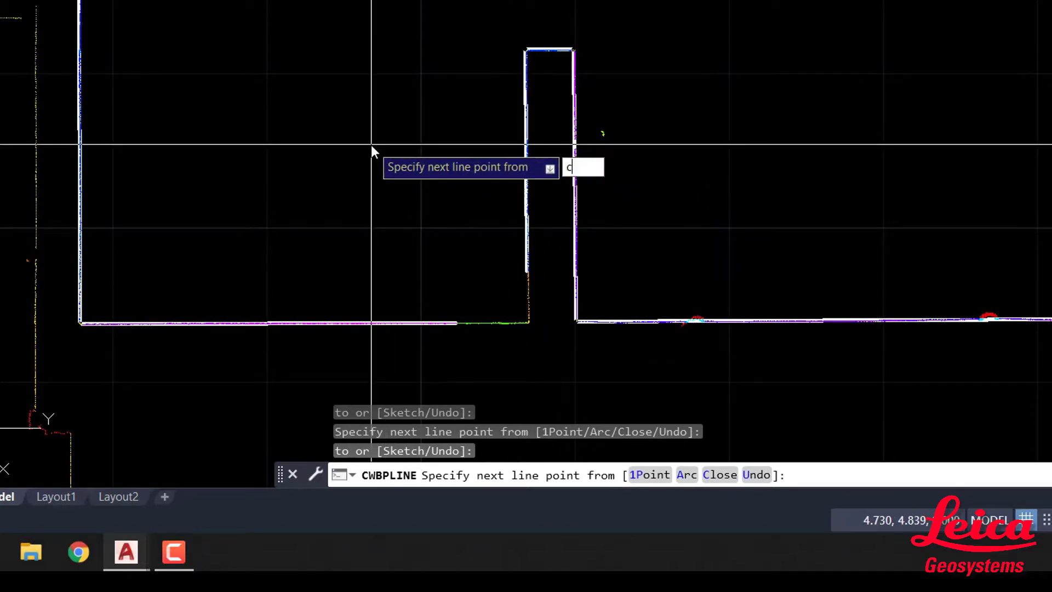
{"action": "key", "text": "Return"}
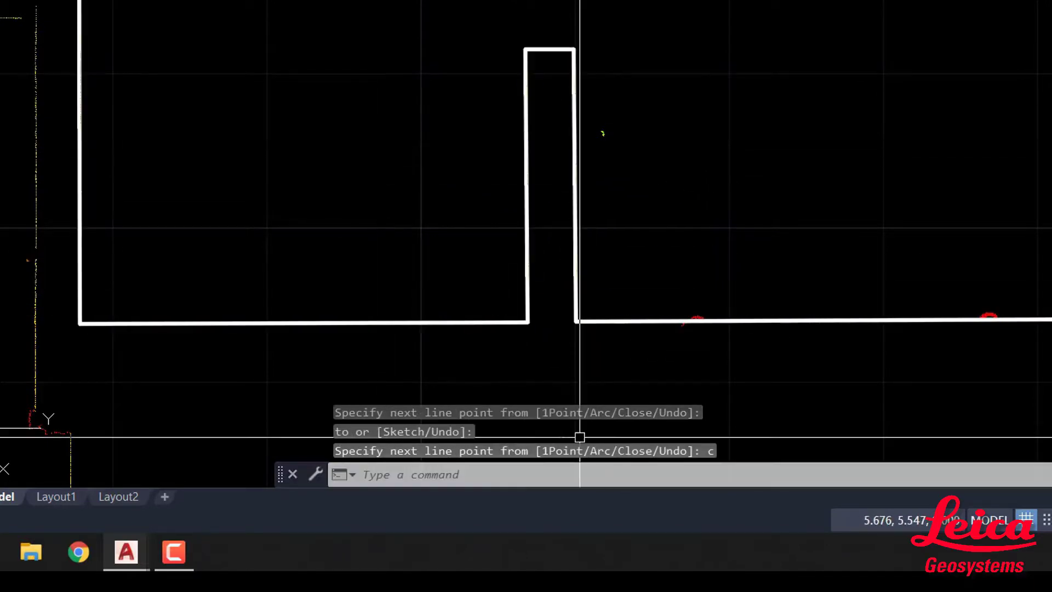
{"action": "scroll", "coordinate": [440, 189], "scroll_direction": "down", "scroll_amount": 4}
{"action": "scroll", "coordinate": [419, 160], "scroll_direction": "down", "scroll_amount": 3}
{"action": "scroll", "coordinate": [252, 314], "scroll_direction": "down", "scroll_amount": 2}
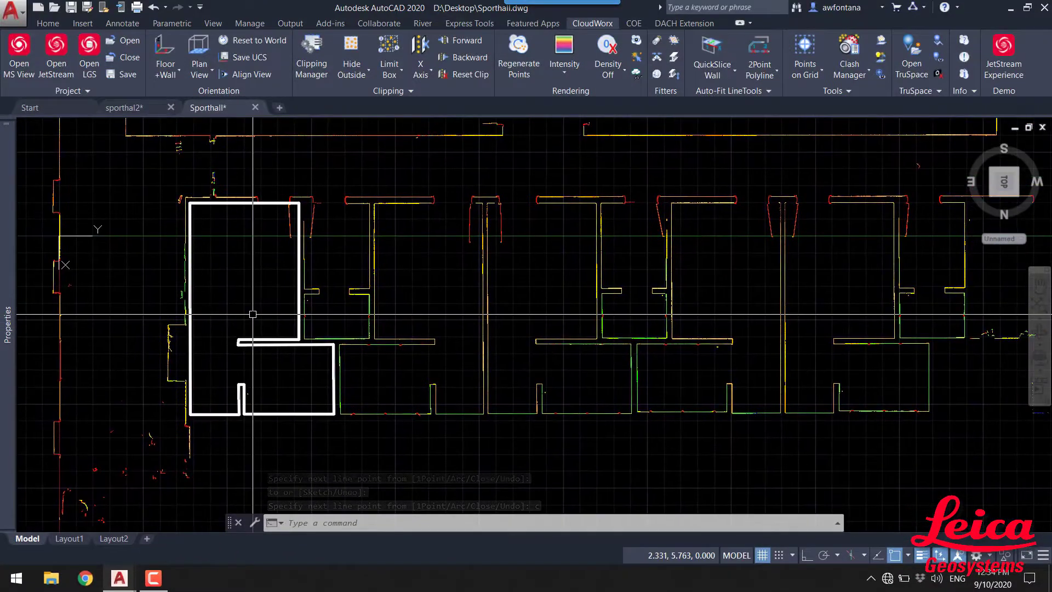
{"action": "scroll", "coordinate": [411, 312], "scroll_direction": "down", "scroll_amount": 2}
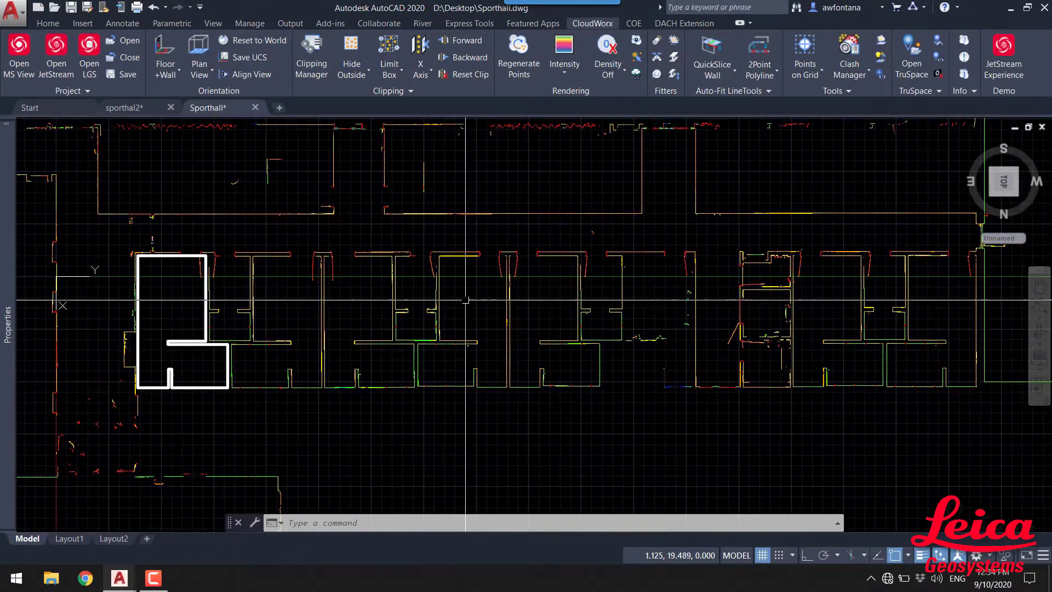
{"action": "mouse_move", "coordinate": [511, 292]}
{"action": "middle_mouse_down"}
{"action": "mouse_move", "coordinate": [526, 310]}
{"action": "mouse_move", "coordinate": [516, 314]}
{"action": "middle_mouse_up"}
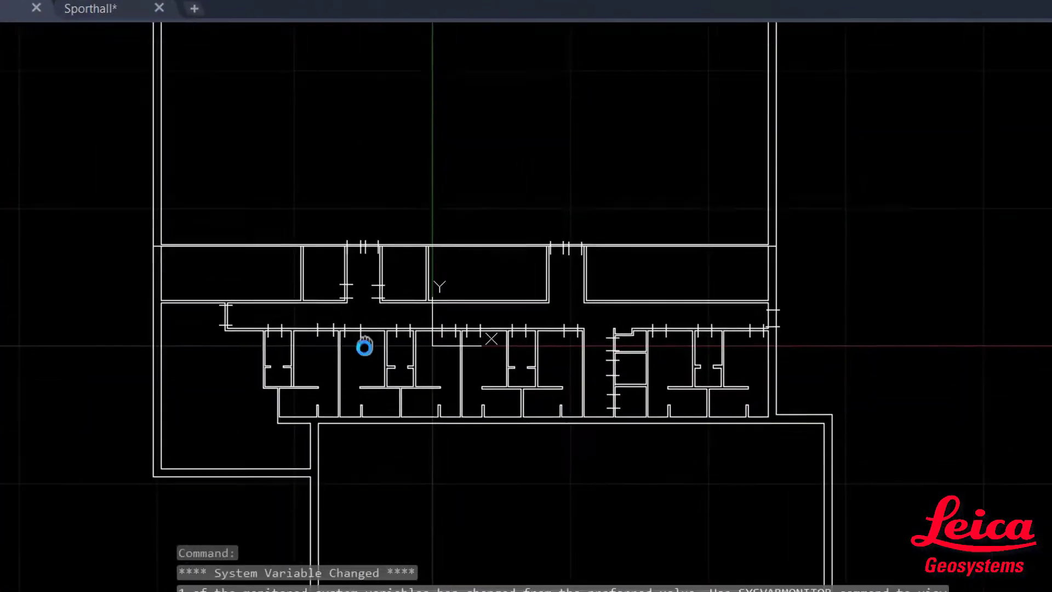
{"action": "scroll", "coordinate": [424, 293], "scroll_direction": "up", "scroll_amount": 1}
{"action": "scroll", "coordinate": [299, 404], "scroll_direction": "up", "scroll_amount": 2}
{"action": "scroll", "coordinate": [143, 304], "scroll_direction": "up", "scroll_amount": 2}
{"action": "scroll", "coordinate": [143, 305], "scroll_direction": "down", "scroll_amount": 2}
{"action": "scroll", "coordinate": [412, 228], "scroll_direction": "down", "scroll_amount": 2}
{"action": "mouse_move", "coordinate": [434, 294]}
{"action": "middle_mouse_down"}
{"action": "mouse_move", "coordinate": [489, 439]}
{"action": "mouse_move", "coordinate": [460, 136]}
{"action": "middle_mouse_up"}
{"action": "scroll", "coordinate": [165, 293], "scroll_direction": "up", "scroll_amount": 2}
{"action": "middle_click_drag", "start_coordinate": [362, 240], "coordinate": [318, 257]}
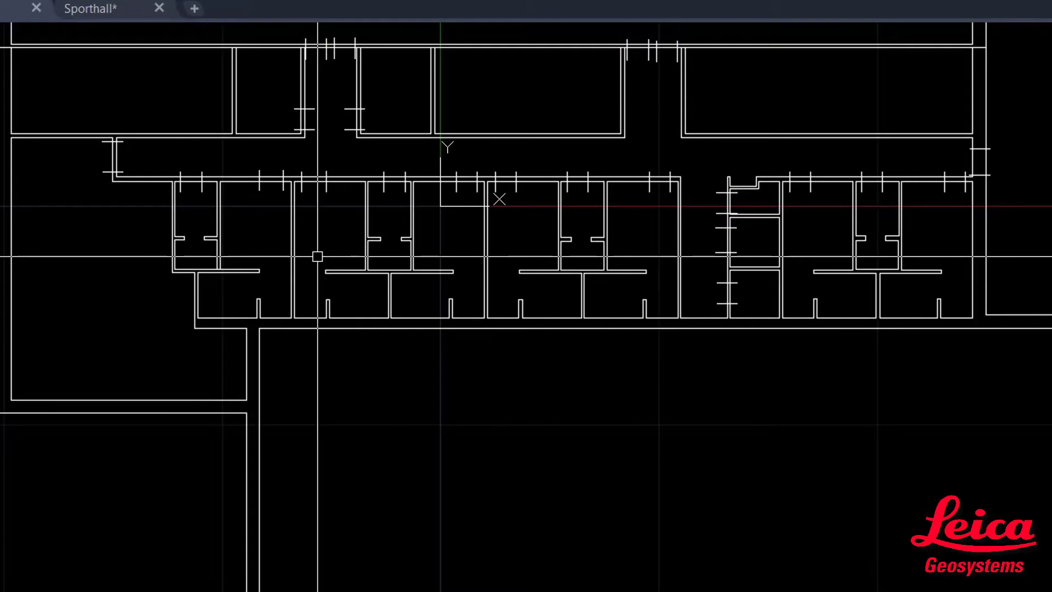
{"action": "scroll", "coordinate": [295, 249], "scroll_direction": "down", "scroll_amount": 2}
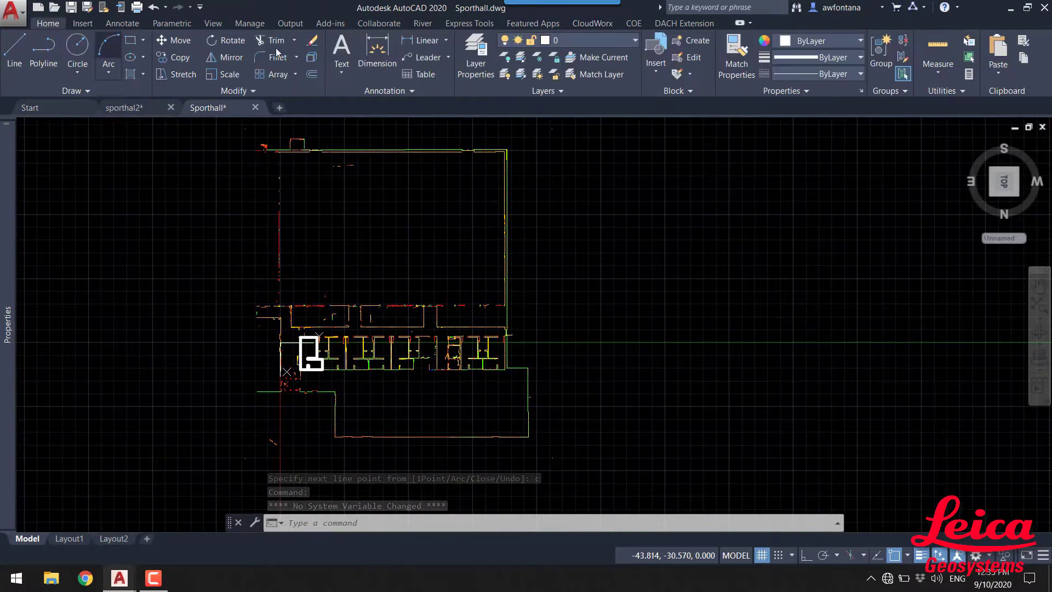
- Create layer 001 in the Layer Properties Manager and set it as the current layer
{"action": "left_click", "coordinate": [474, 59]}
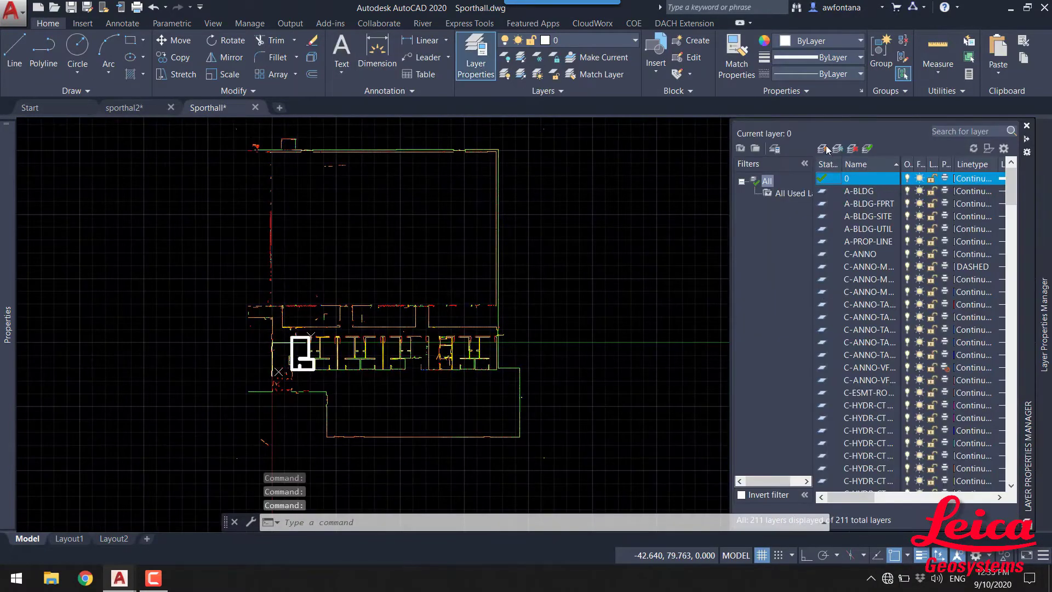
{"action": "left_click", "coordinate": [823, 148]}
{"action": "type", "text": "001"}
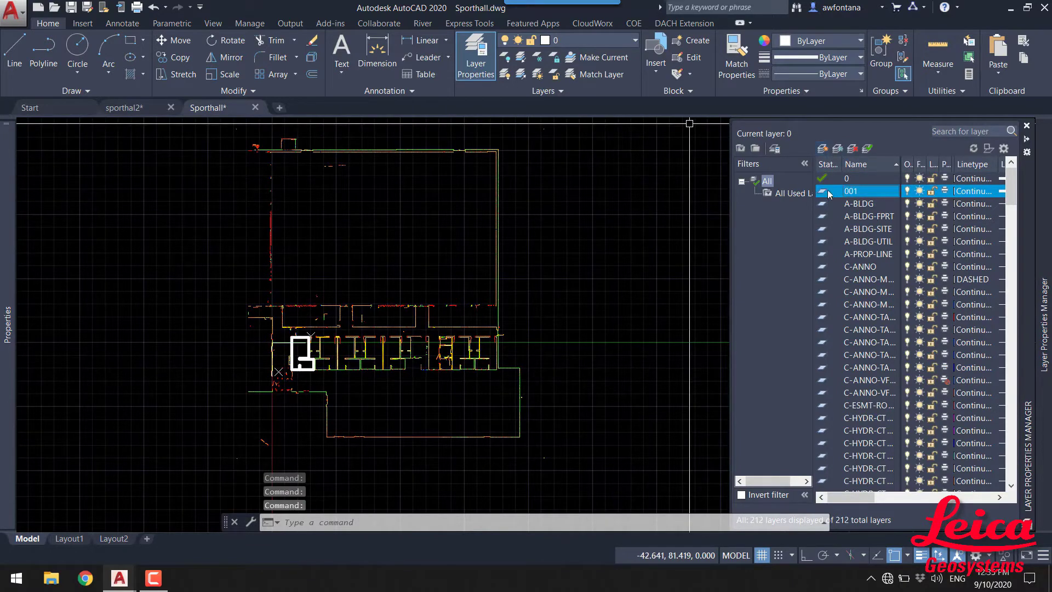
{"action": "double_click", "coordinate": [825, 190]}
{"action": "left_click", "coordinate": [910, 179]}
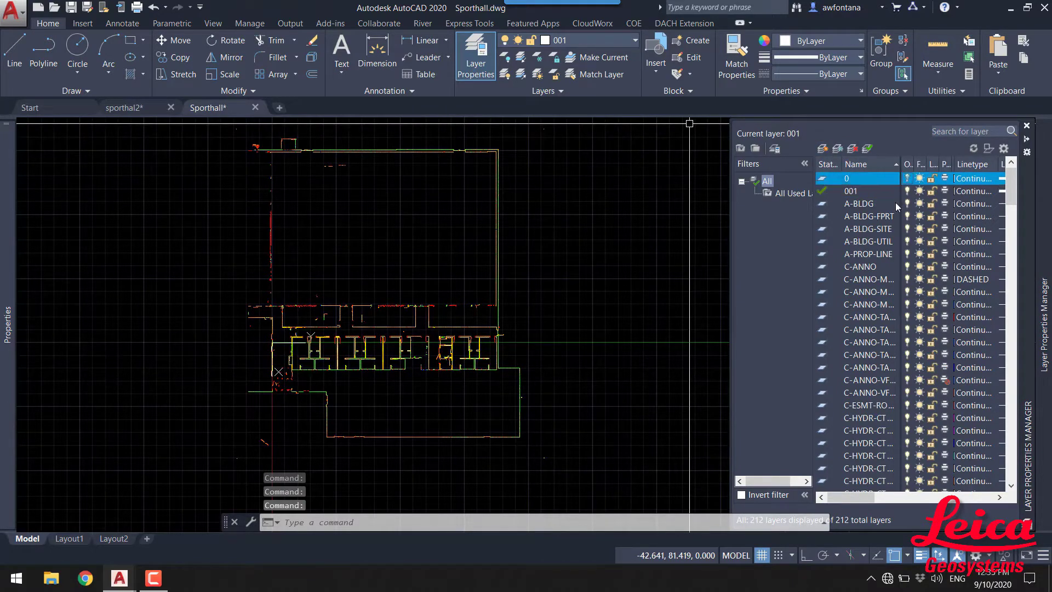
{"action": "left_click", "coordinate": [1028, 127]}
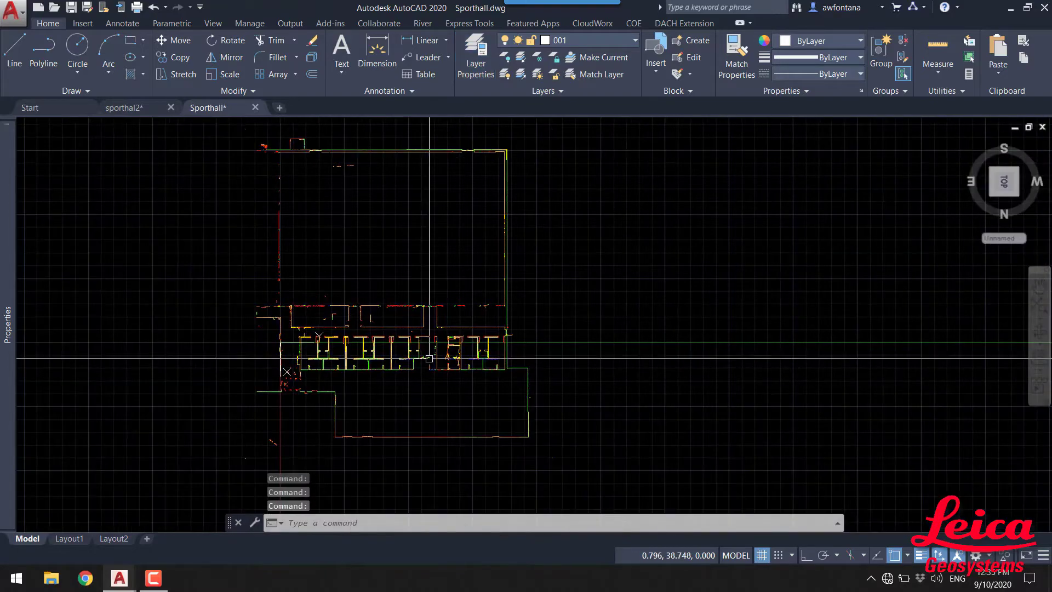
{"action": "scroll", "coordinate": [278, 322], "scroll_direction": "up", "scroll_amount": 2}
{"action": "scroll", "coordinate": [278, 323], "scroll_direction": "up", "scroll_amount": 2}
- Switch to an isometric view and turn off the _QuickSlice clipping in Clipping Manager
{"action": "left_click", "coordinate": [593, 24]}
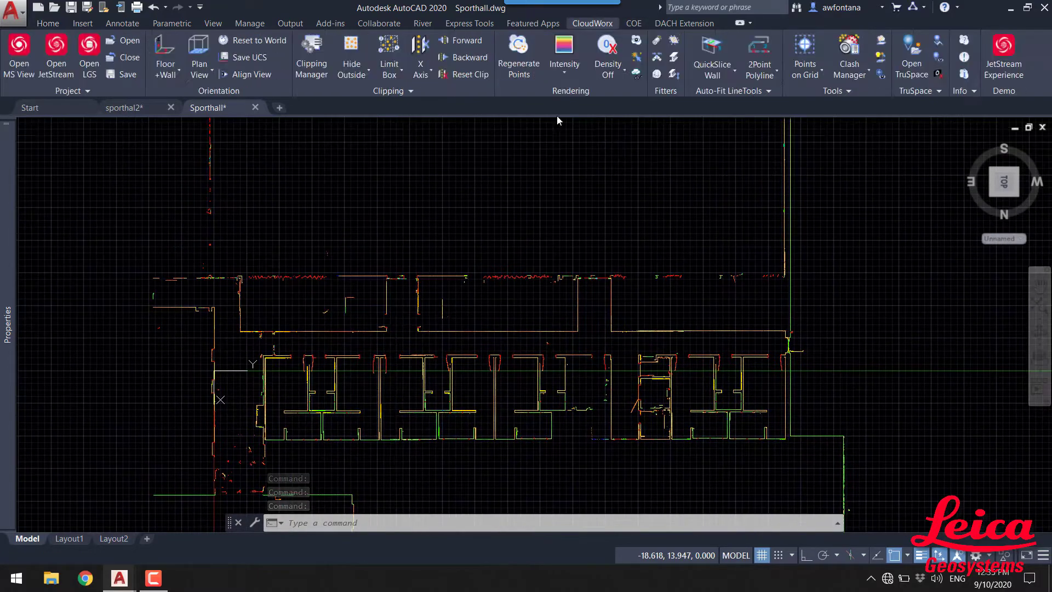
{"action": "scroll", "coordinate": [545, 235], "scroll_direction": "down", "scroll_amount": 4}
{"action": "left_click", "coordinate": [1018, 196]}
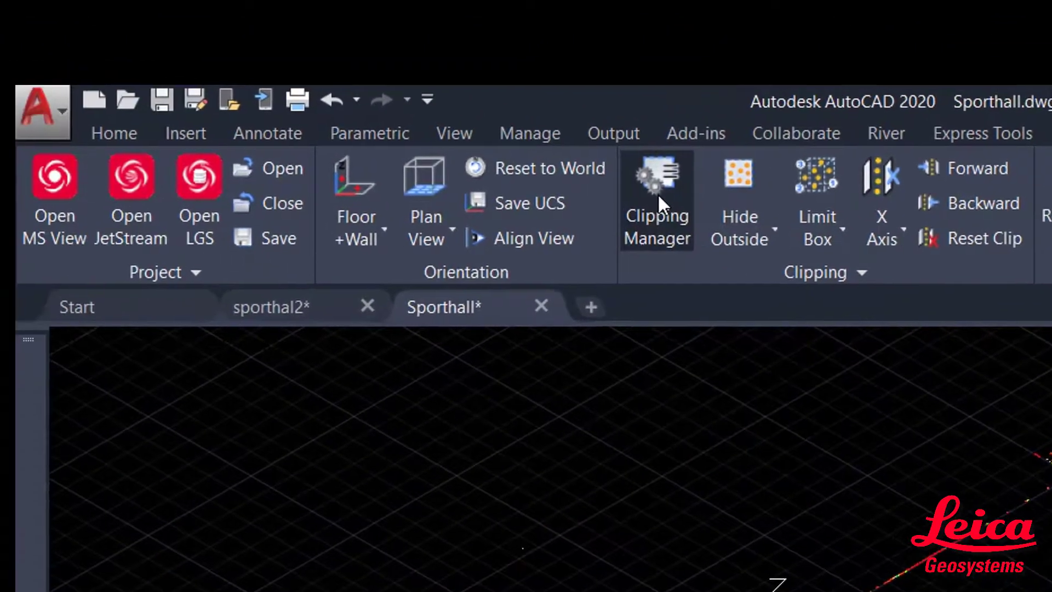
{"action": "left_click", "coordinate": [658, 193]}
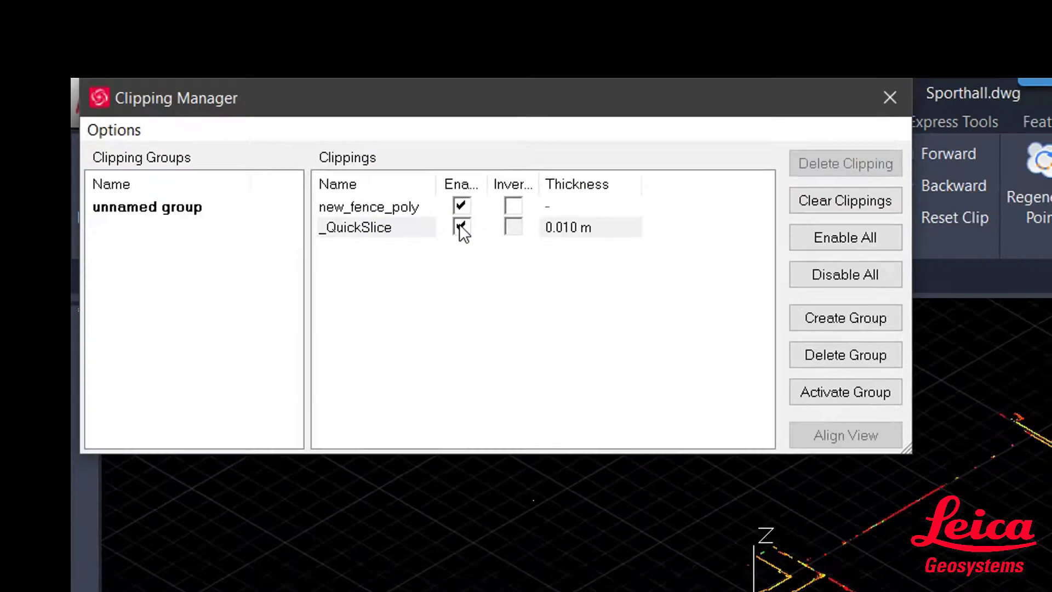
{"action": "left_click", "coordinate": [513, 258]}
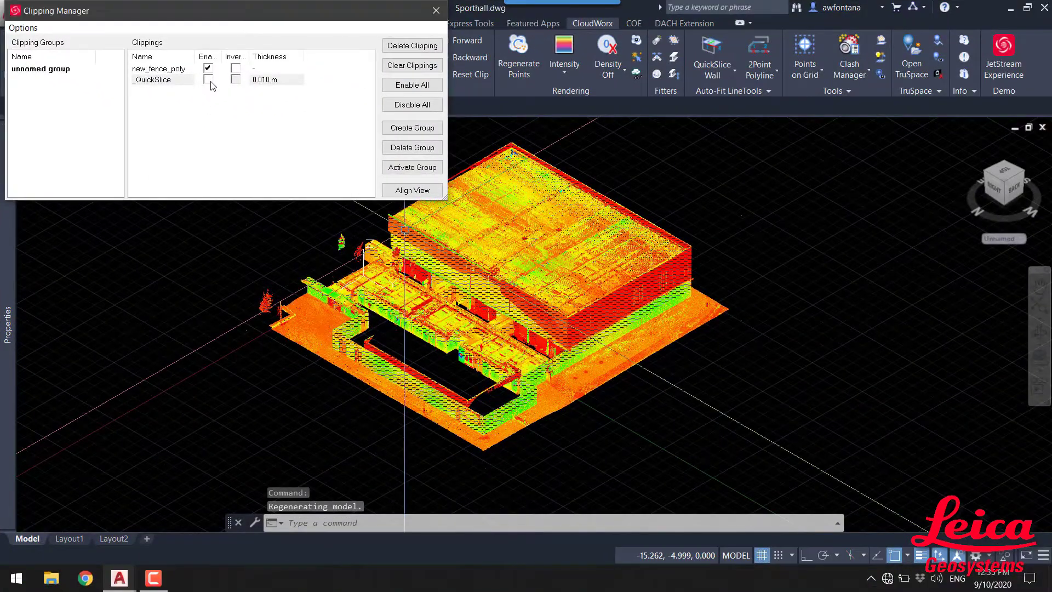
- Enable and invert the new_fence_poly clip, then orbit and render in True Color
{"action": "left_click", "coordinate": [208, 81]}
{"action": "left_click", "coordinate": [209, 81]}
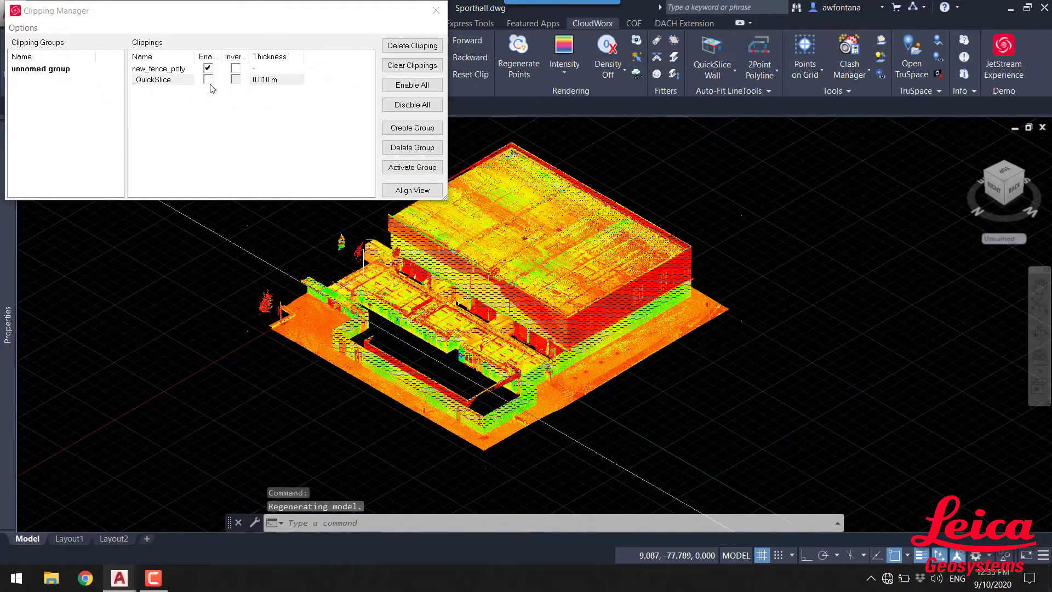
{"action": "left_click", "coordinate": [208, 70]}
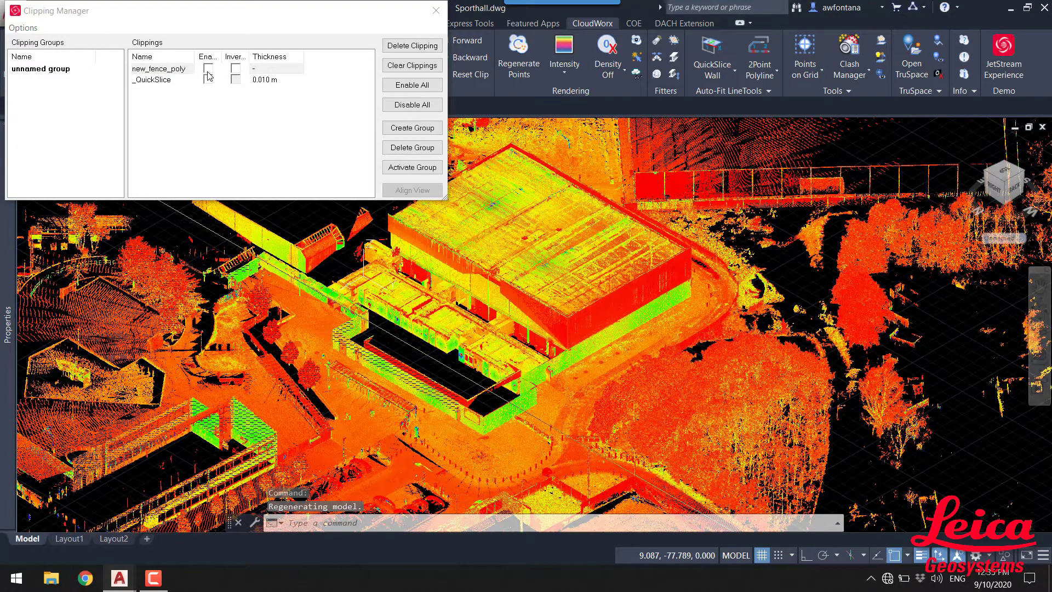
{"action": "left_click", "coordinate": [208, 70]}
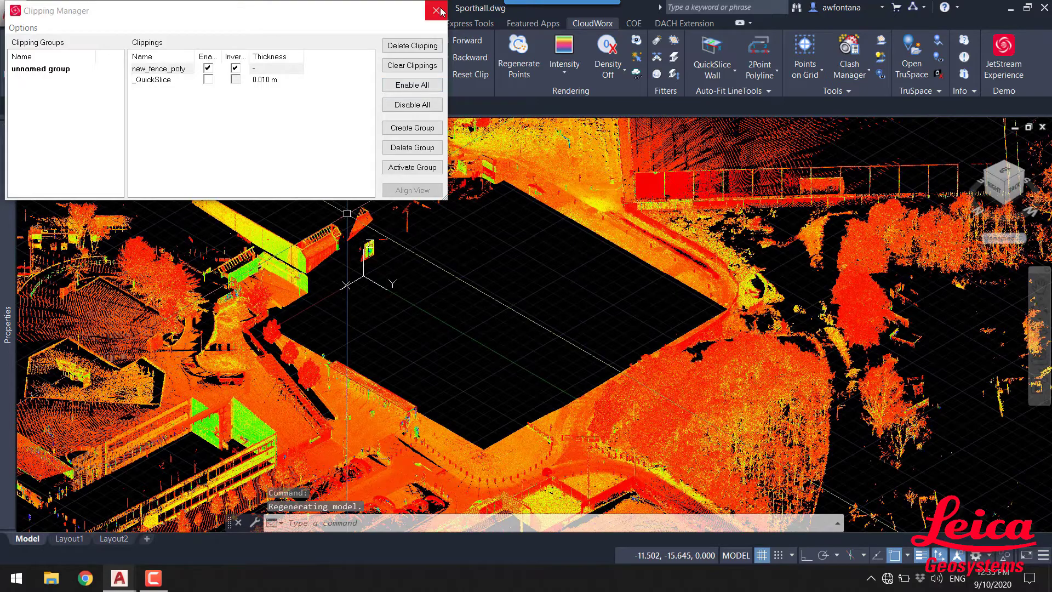
{"action": "left_click", "coordinate": [438, 10]}
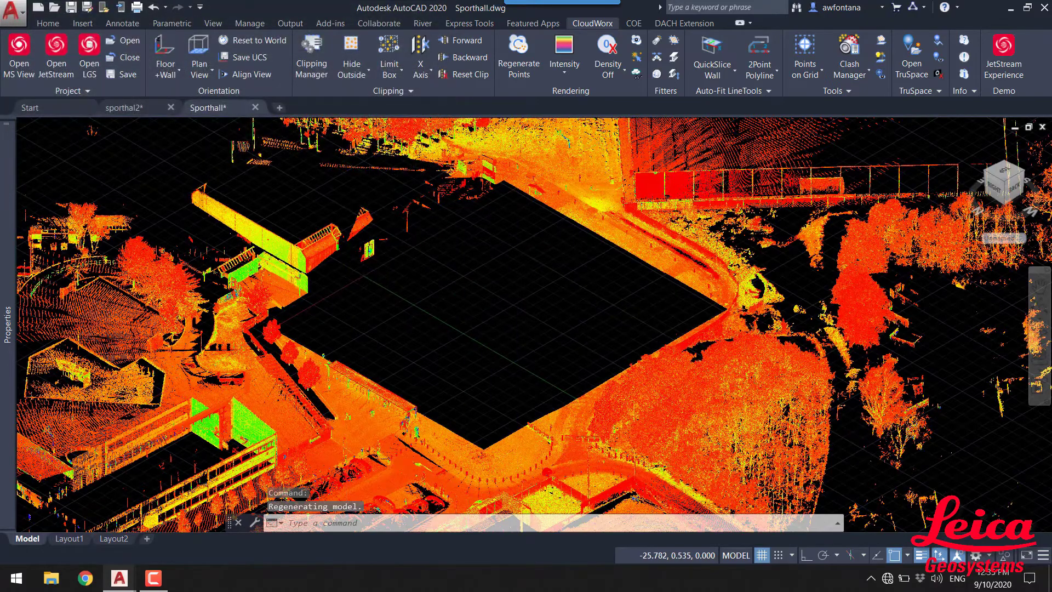
{"action": "middle_click_drag", "start_coordinate": [395, 247], "coordinate": [429, 245], "text": "shift"}
{"action": "left_click", "coordinate": [565, 58]}
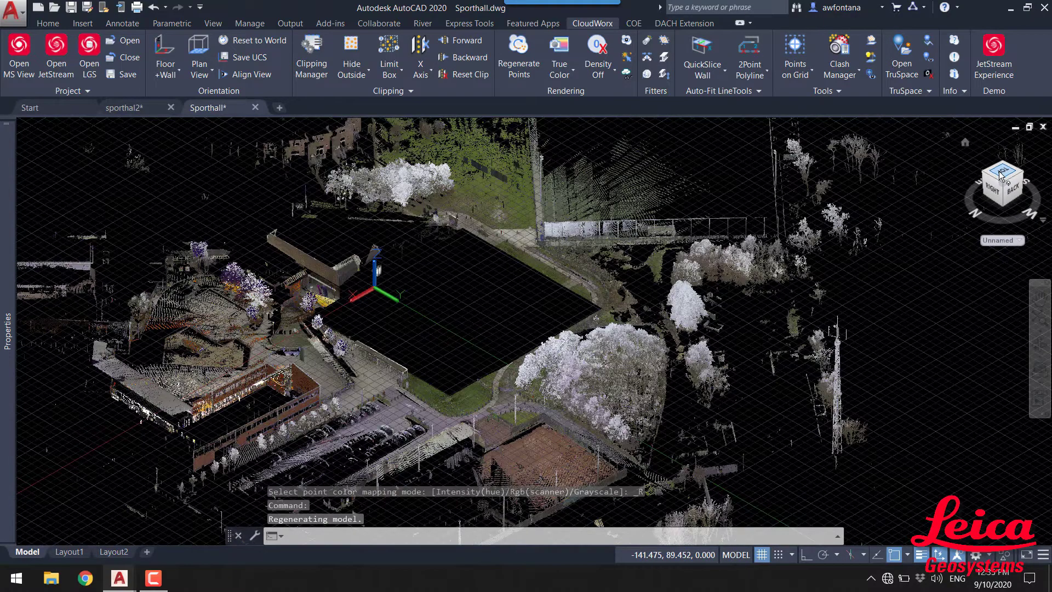
- View the site from Top and rotate it 180 degrees with two ViewCube turns
{"action": "left_click", "coordinate": [1002, 175]}
{"action": "scroll", "coordinate": [527, 272], "scroll_direction": "up", "scroll_amount": 5}
{"action": "scroll", "coordinate": [549, 325], "scroll_direction": "up", "scroll_amount": 2}
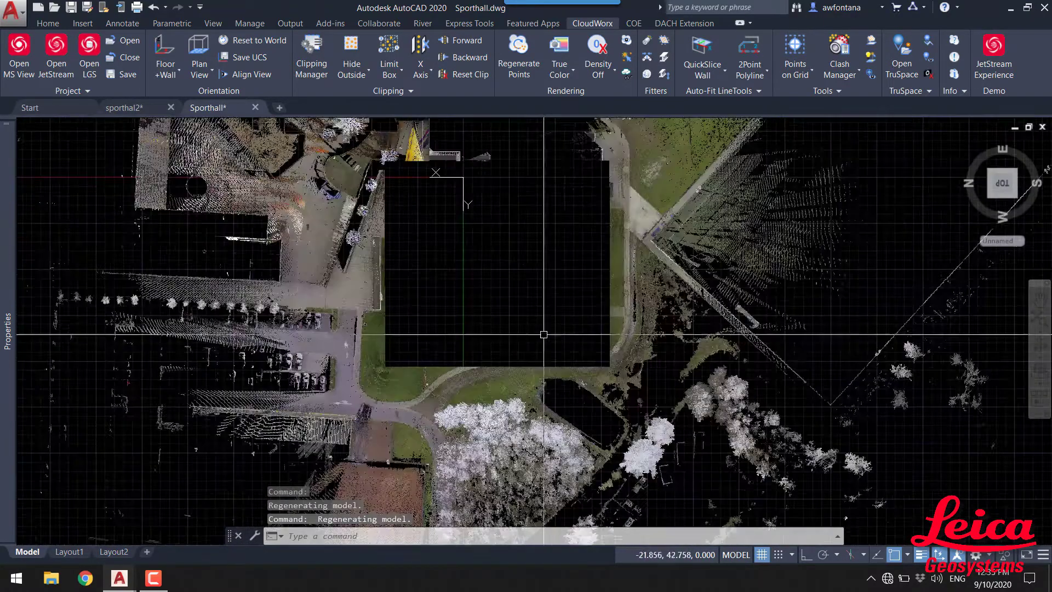
{"action": "scroll", "coordinate": [526, 317], "scroll_direction": "down", "scroll_amount": 3}
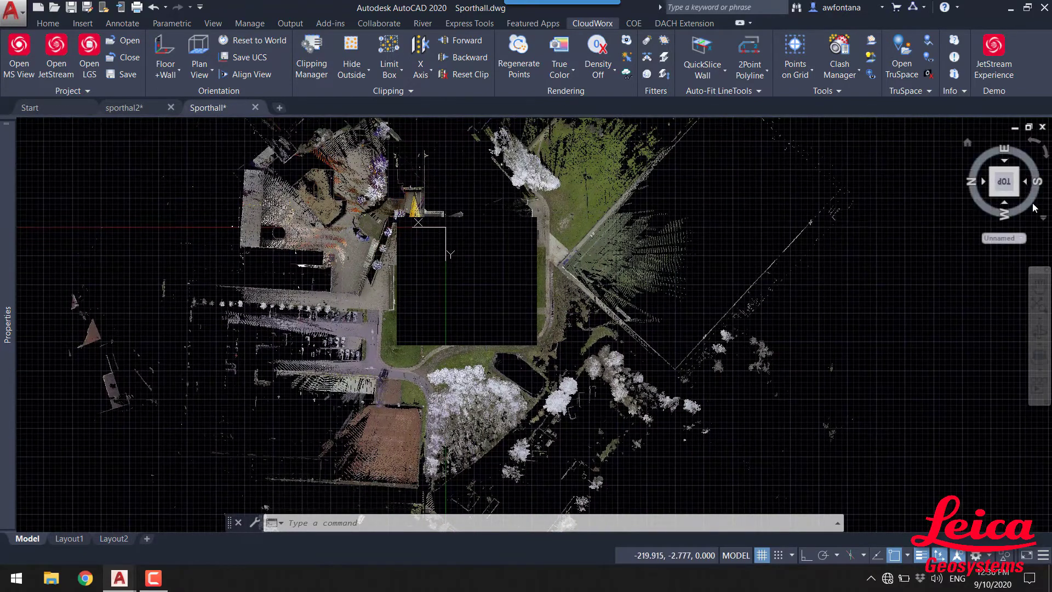
{"action": "left_click", "coordinate": [1038, 142]}
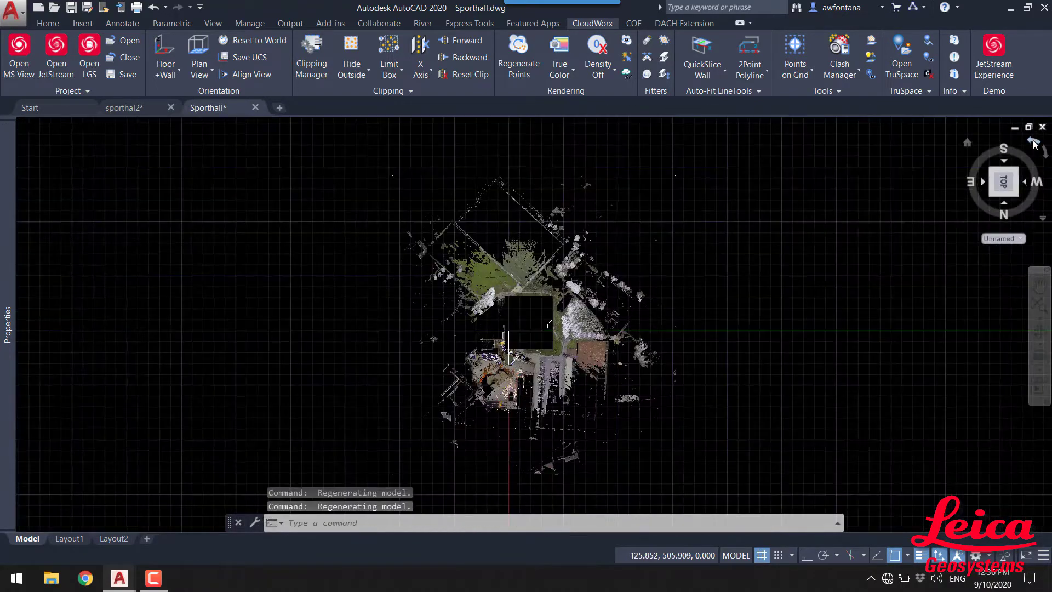
{"action": "left_click", "coordinate": [1035, 143]}
{"action": "scroll", "coordinate": [543, 311], "scroll_direction": "up", "scroll_amount": 2}
{"action": "scroll", "coordinate": [542, 312], "scroll_direction": "up", "scroll_amount": 2}
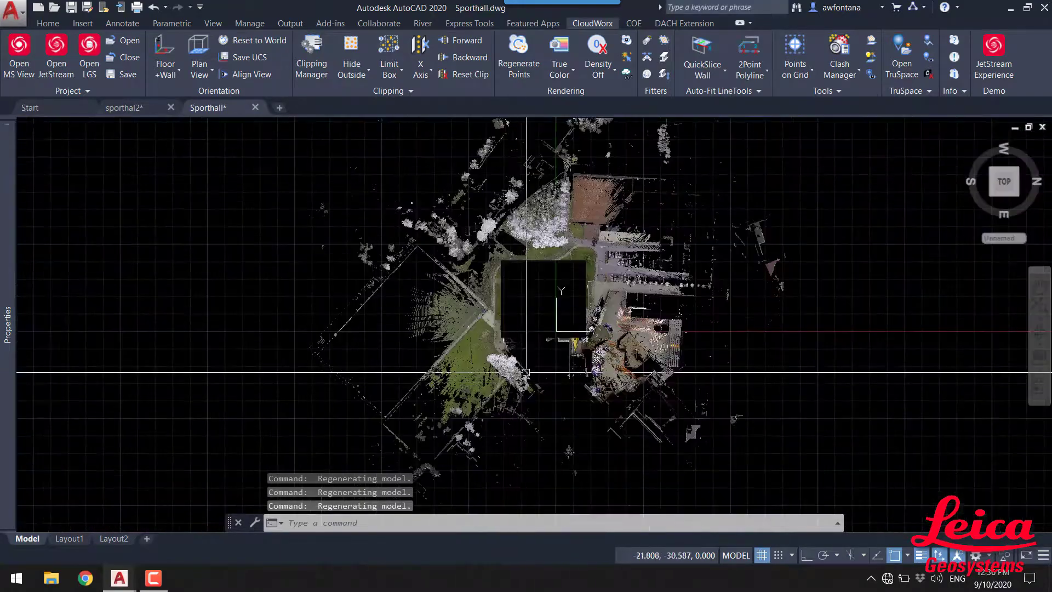
{"action": "scroll", "coordinate": [543, 312], "scroll_direction": "up", "scroll_amount": 2}
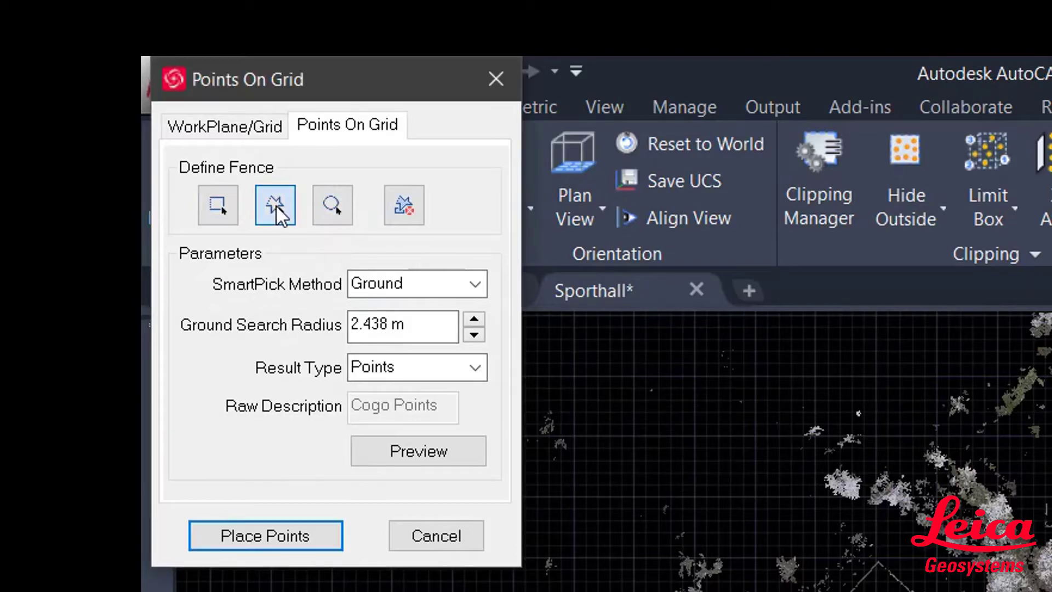
- Draw a three-corner polygon fence around the ground beside the hall for Points On Grid
{"action": "left_click", "coordinate": [276, 207]}
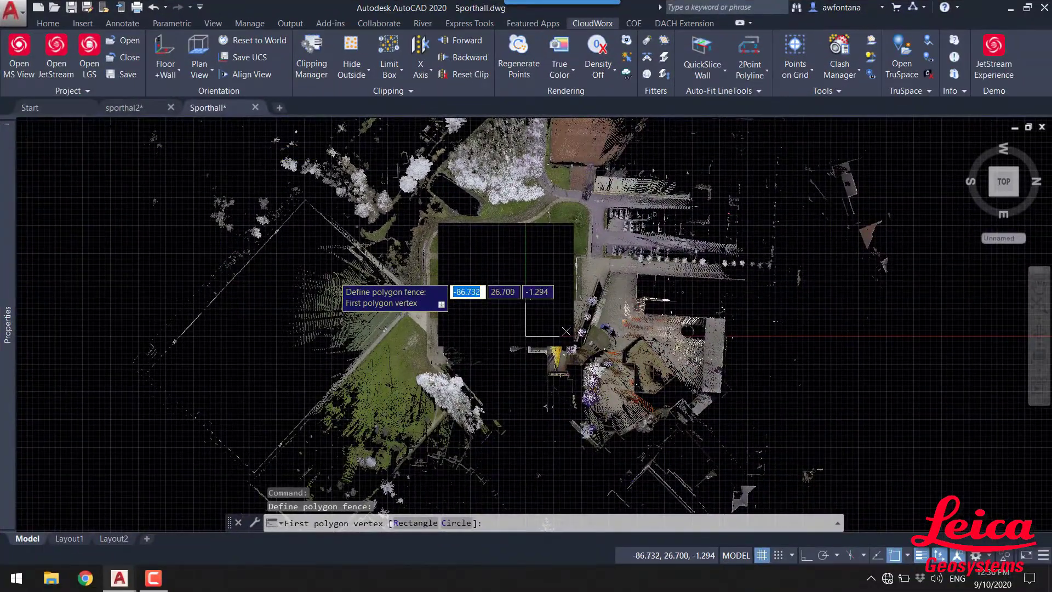
{"action": "left_click", "coordinate": [332, 276]}
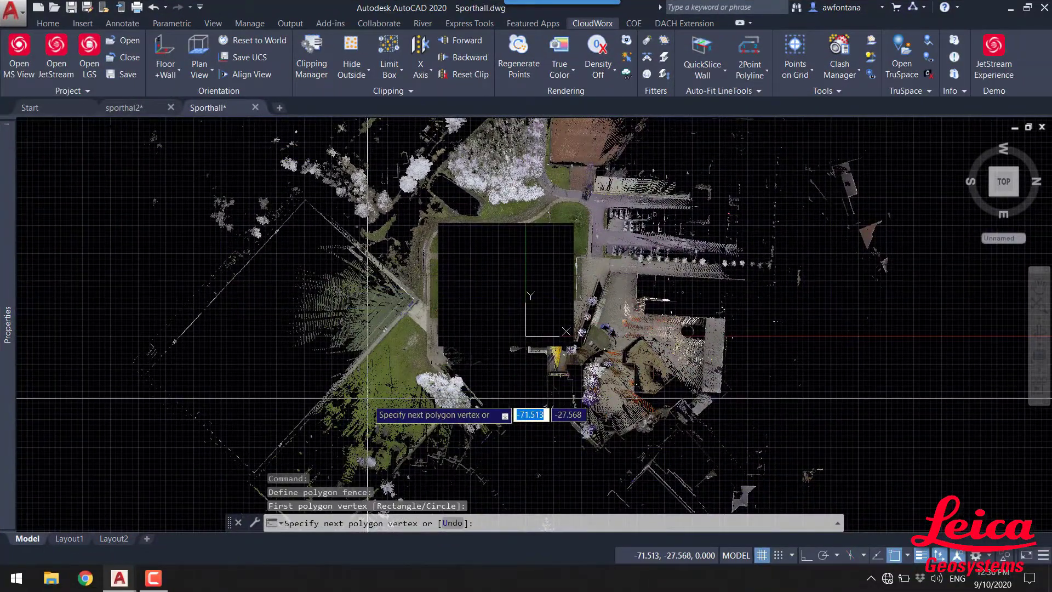
{"action": "left_click", "coordinate": [586, 346]}
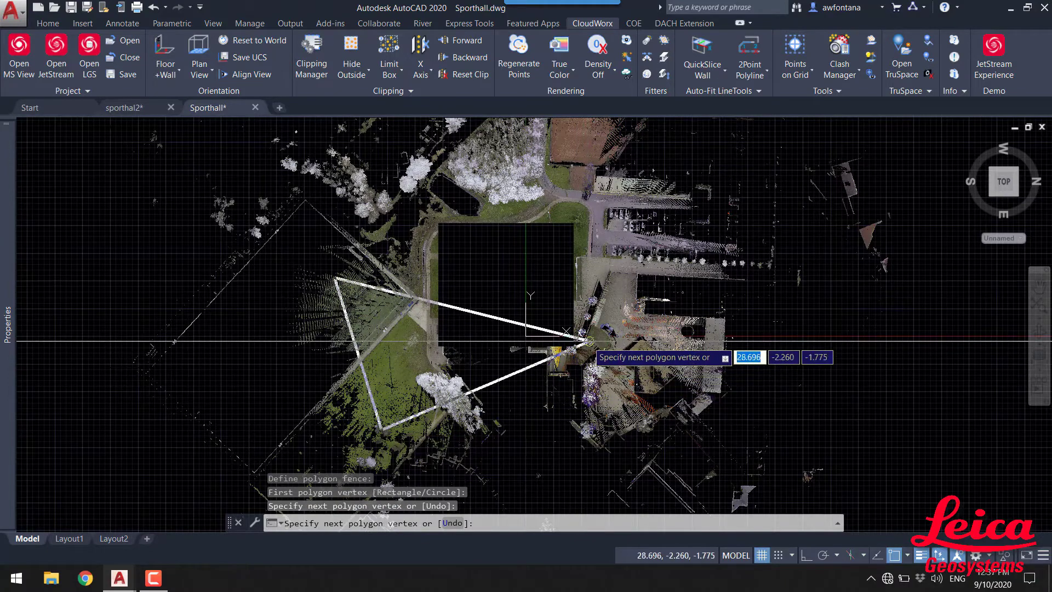
{"action": "left_click", "coordinate": [543, 161]}
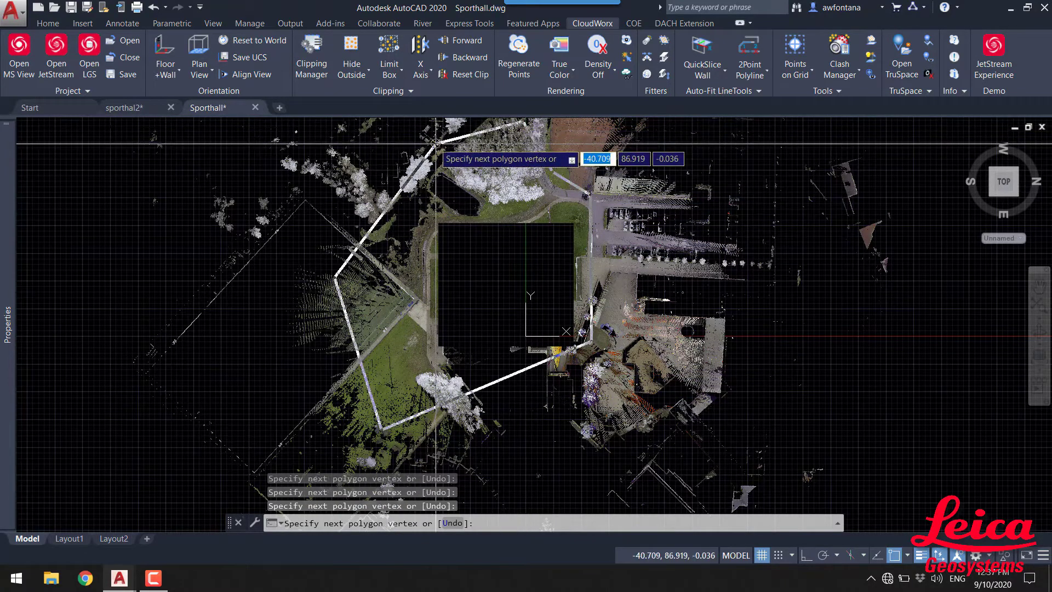
{"action": "key", "text": "Return"}
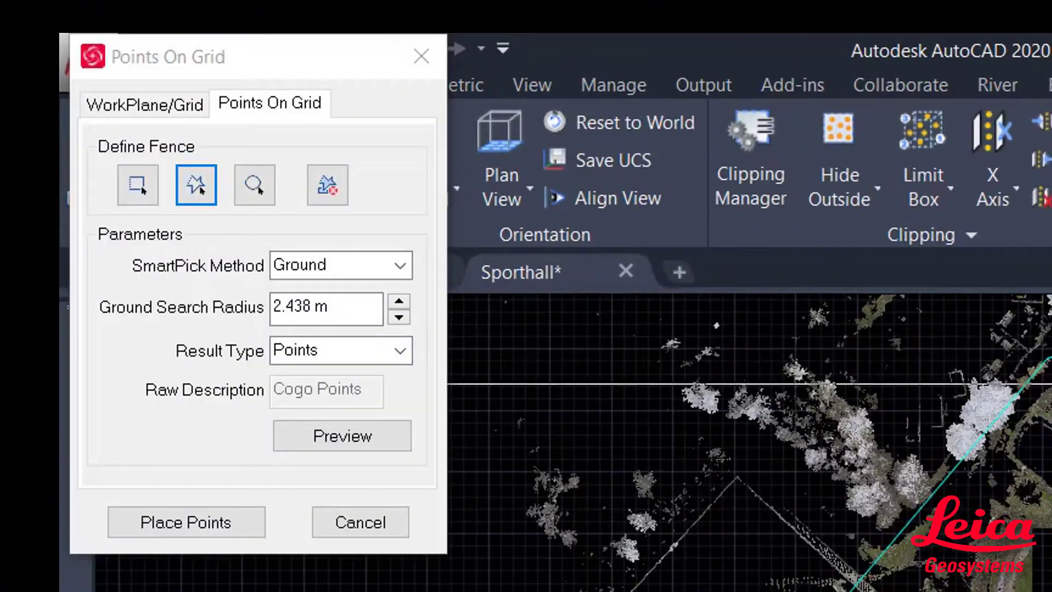
- Set the grid size to 3, keep Ground as the SmartPick method, and place points inside the fence
{"action": "left_click", "coordinate": [145, 105]}
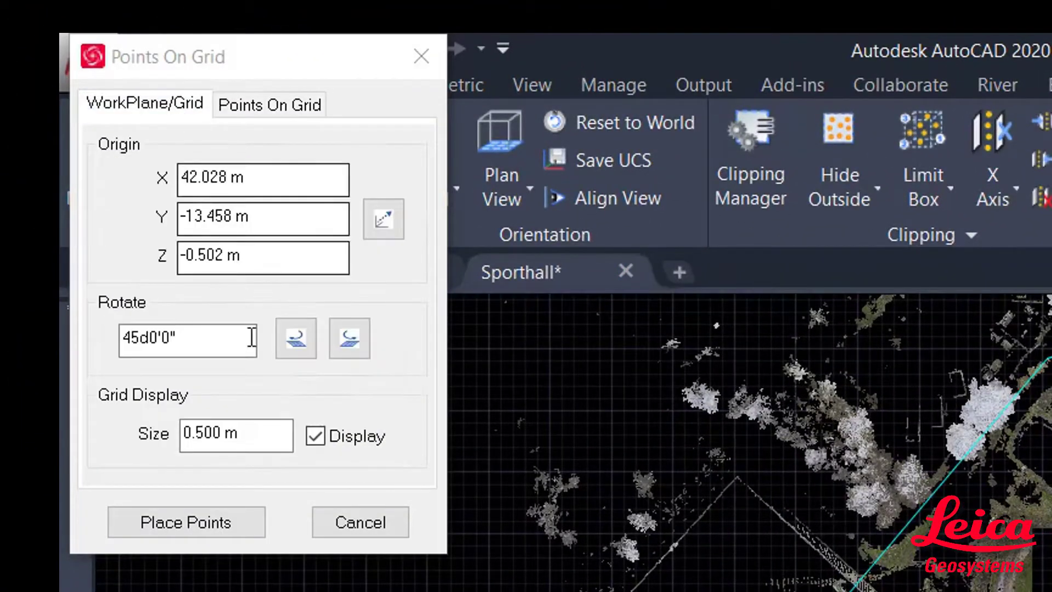
{"action": "key", "text": "Tab"}
{"action": "key", "text": "Tab"}
{"action": "type", "text": "3"}
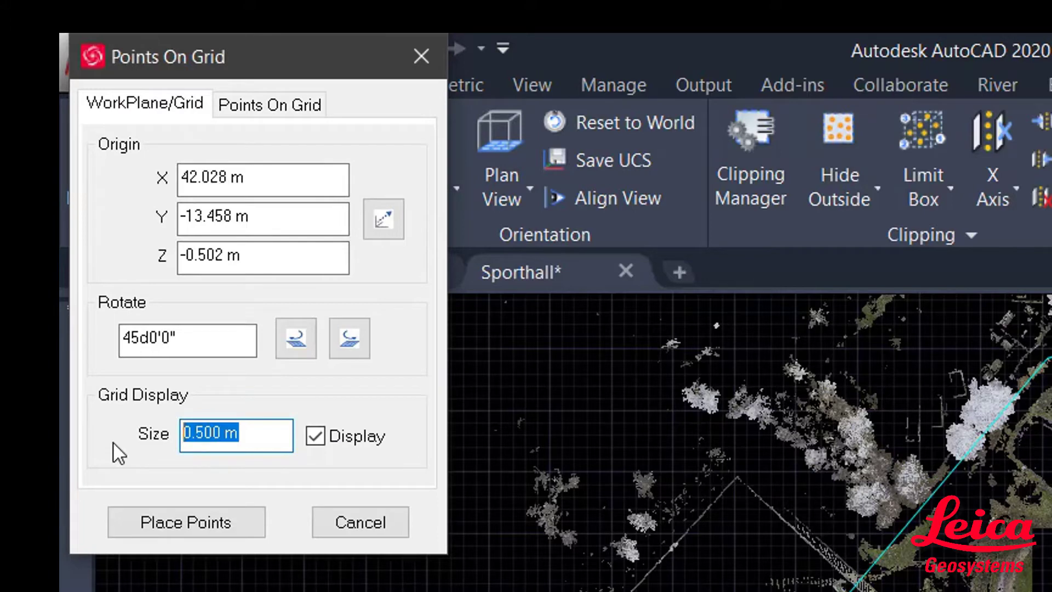
{"action": "left_click", "coordinate": [264, 111]}
{"action": "left_click", "coordinate": [400, 265]}
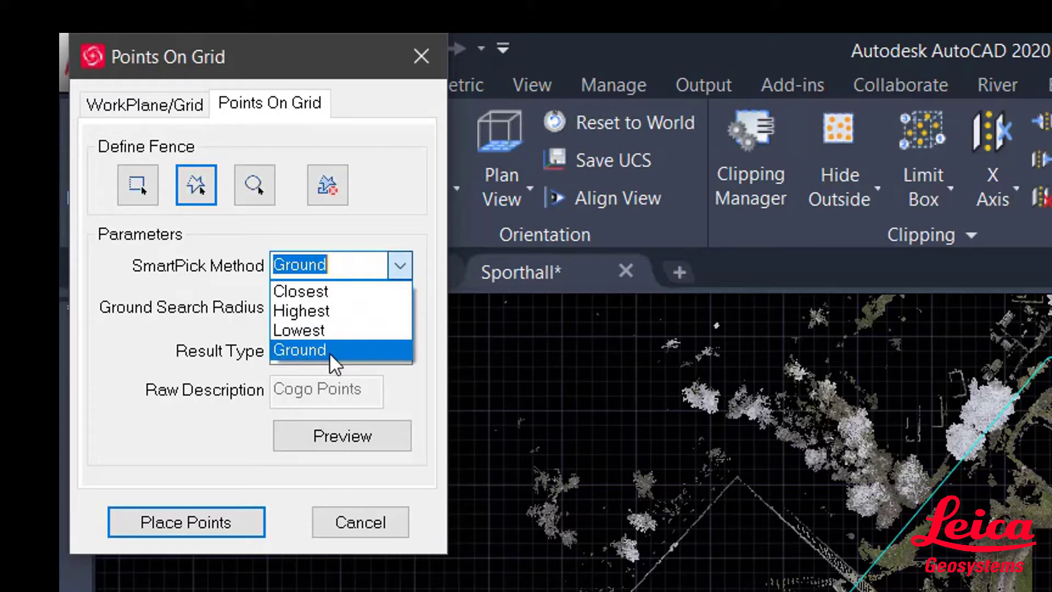
{"action": "left_click", "coordinate": [330, 353]}
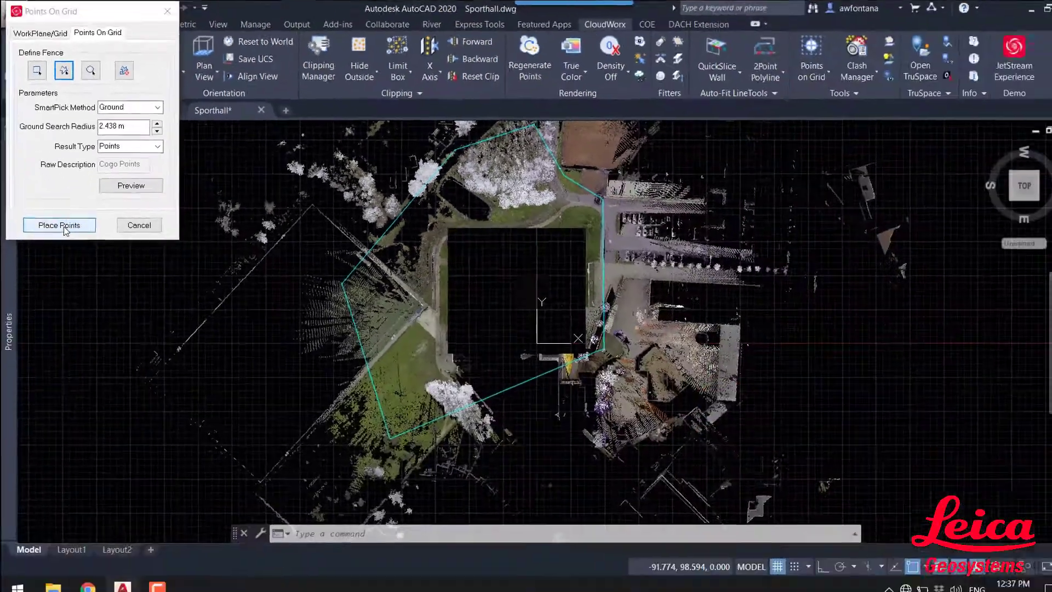
{"action": "left_click", "coordinate": [200, 534]}
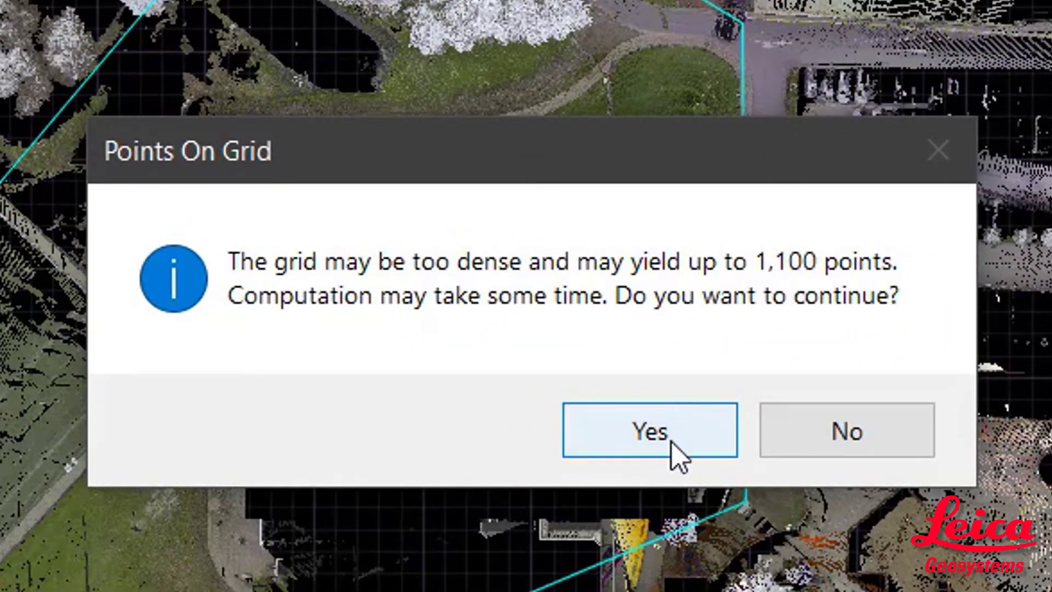
- Accept the warning about up to 1,100 points and compute the 775 smart ground points
{"action": "left_click", "coordinate": [673, 453]}
{"action": "left_click", "coordinate": [651, 448]}
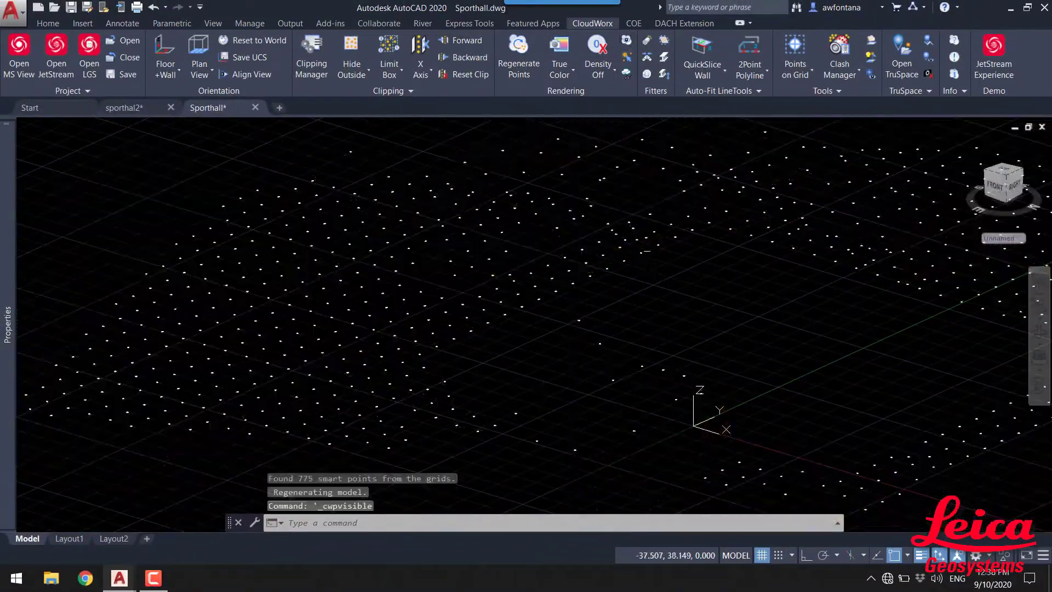
{"action": "middle_click_drag", "start_coordinate": [581, 272], "coordinate": [569, 289], "text": "shift"}
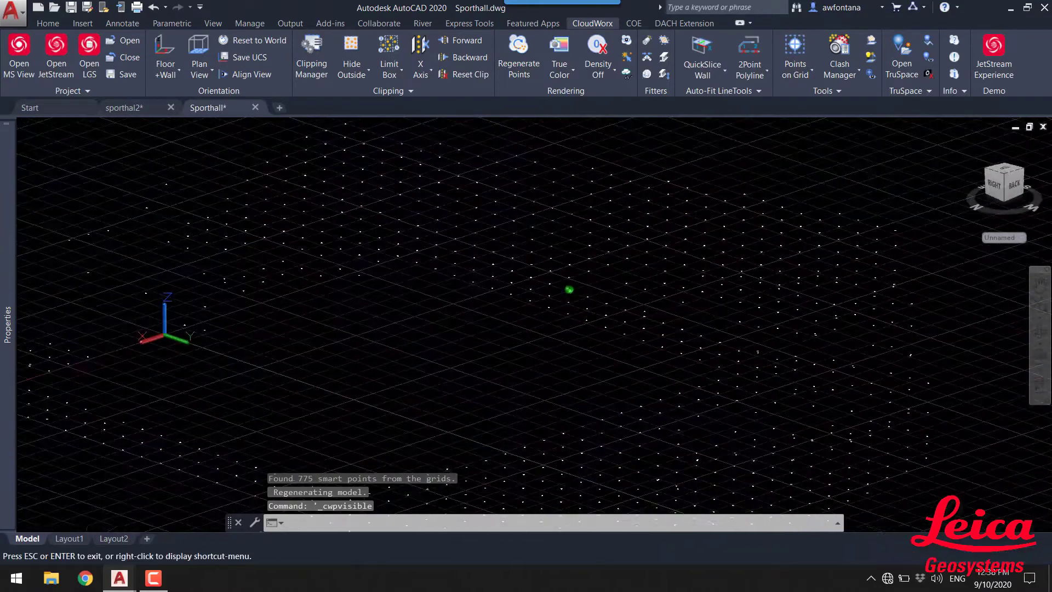
{"action": "scroll", "coordinate": [514, 301], "scroll_direction": "up", "scroll_amount": 5}
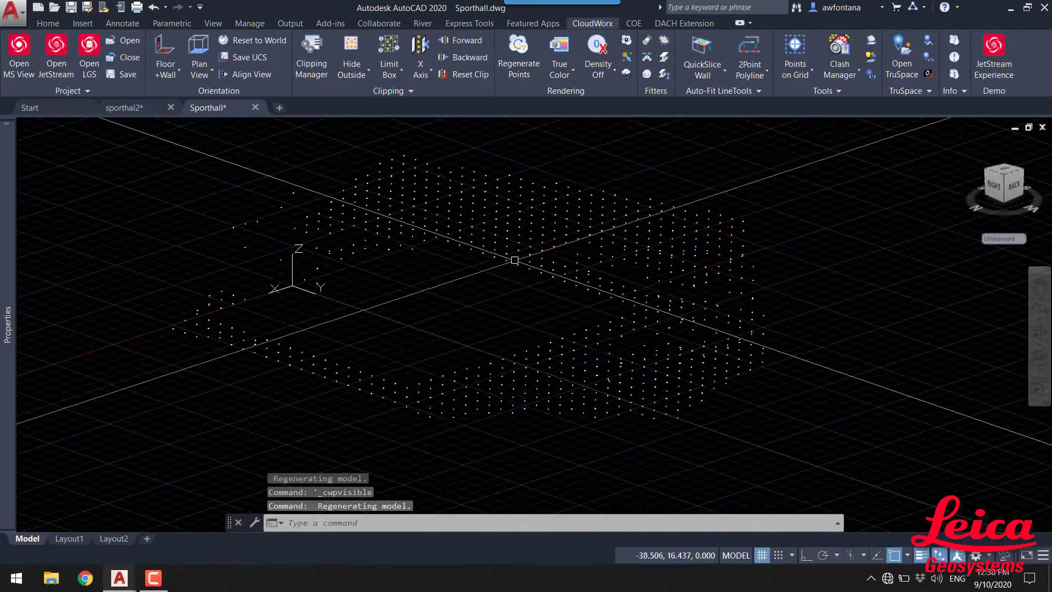
{"action": "middle_click_drag", "start_coordinate": [515, 262], "coordinate": [486, 284], "text": "shift"}
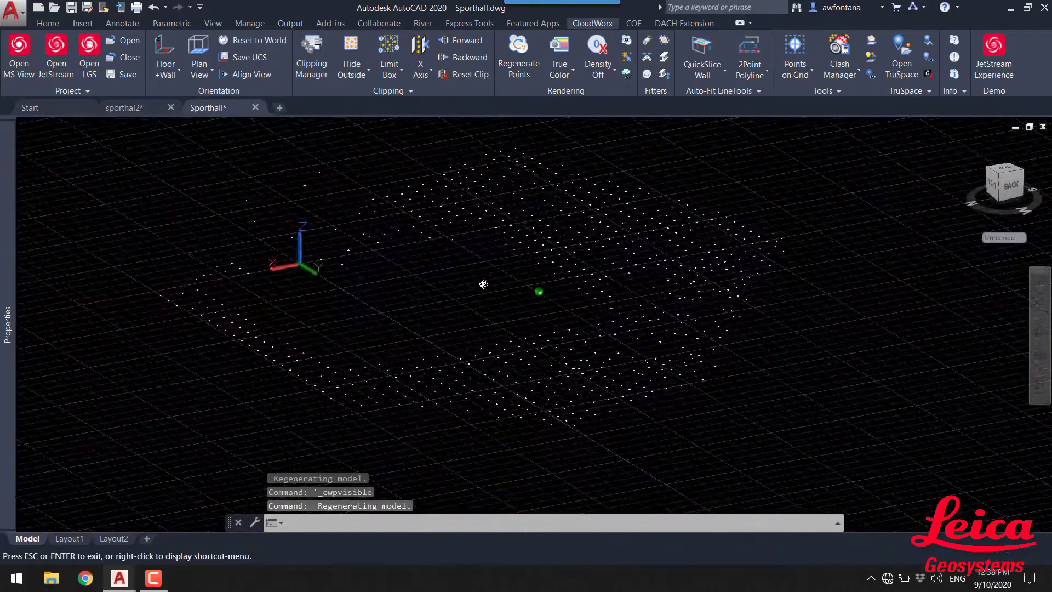
{"action": "scroll", "coordinate": [500, 223], "scroll_direction": "up", "scroll_amount": 5}
{"action": "middle_click_drag", "start_coordinate": [540, 235], "coordinate": [549, 257], "text": "shift"}
{"action": "scroll", "coordinate": [609, 305], "scroll_direction": "down", "scroll_amount": 5}
{"action": "middle_click_drag", "start_coordinate": [670, 288], "coordinate": [672, 316], "text": "shift"}
{"action": "scroll", "coordinate": [671, 315], "scroll_direction": "up", "scroll_amount": 2}
{"action": "middle_click_drag", "start_coordinate": [568, 294], "coordinate": [540, 270], "text": "shift"}
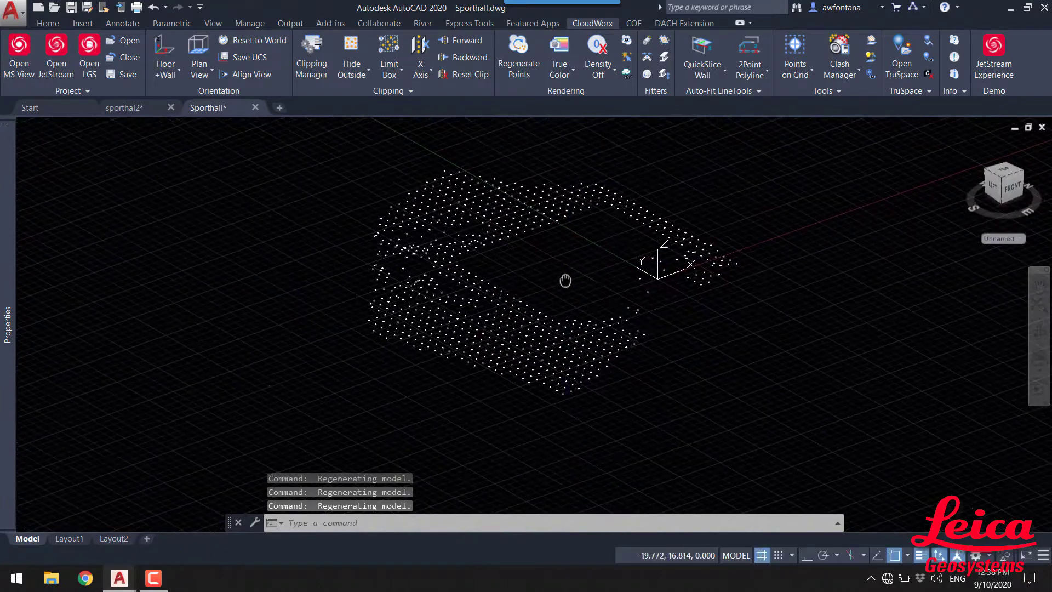
{"action": "scroll", "coordinate": [565, 283], "scroll_direction": "up", "scroll_amount": 3}
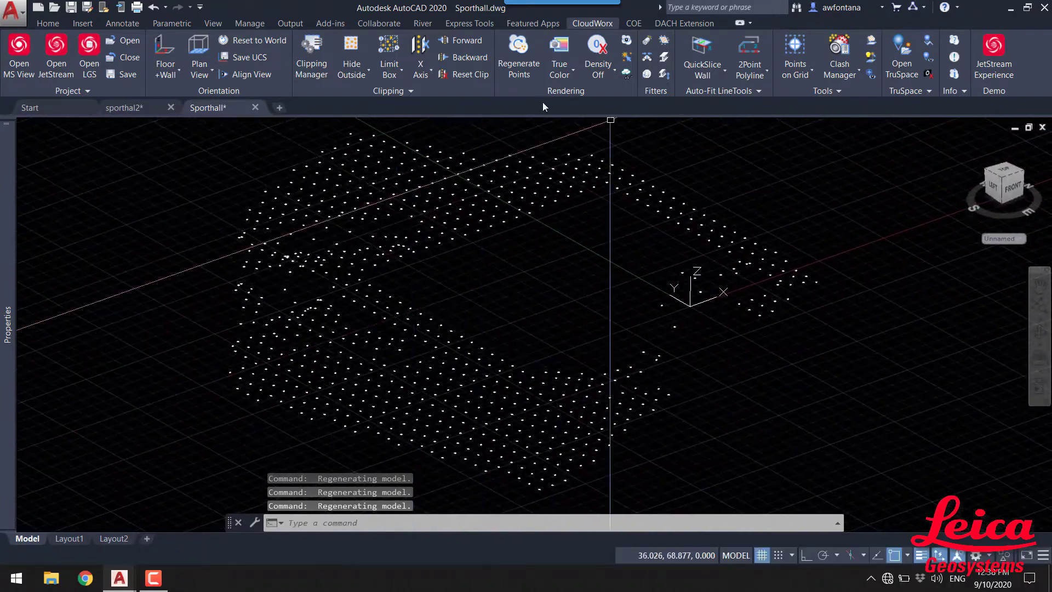
- Disable the new_fence_poly clipping in Clipping Manager to reveal the full site cloud
{"action": "left_click", "coordinate": [308, 56]}
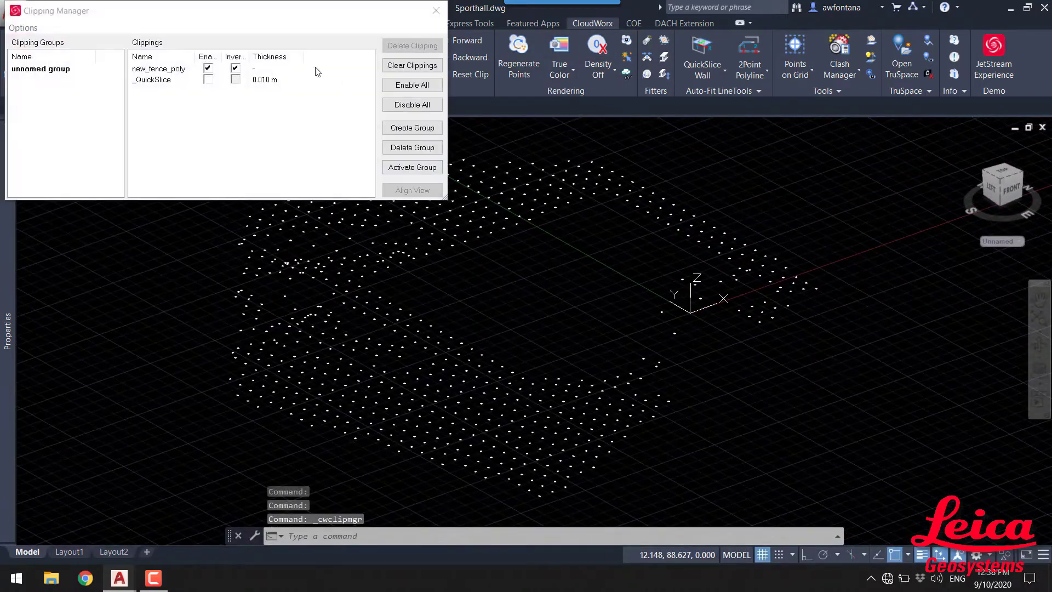
{"action": "left_click", "coordinate": [436, 10]}
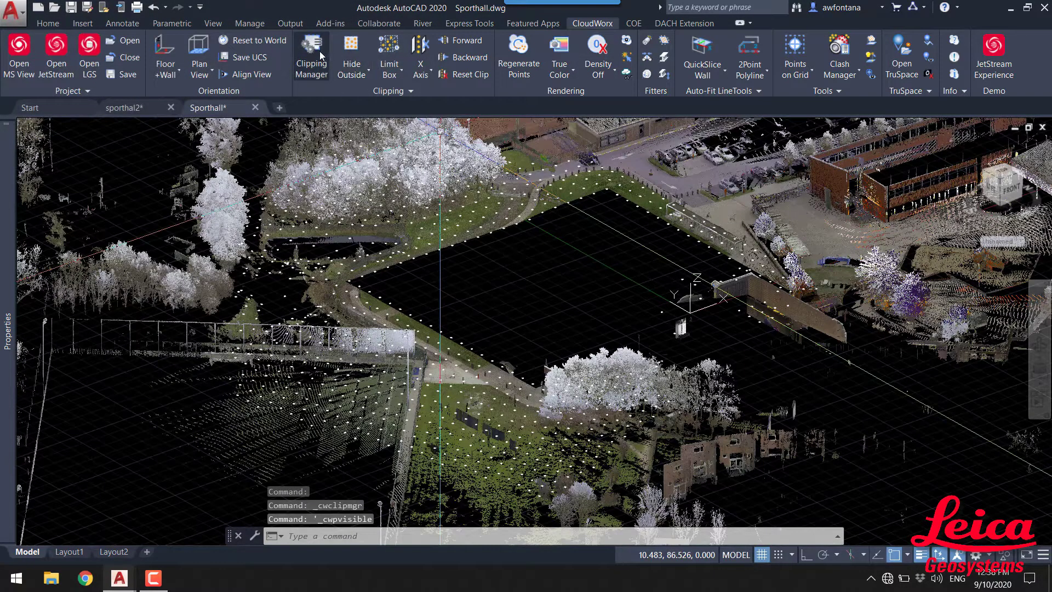
{"action": "left_click", "coordinate": [319, 50]}
{"action": "left_click", "coordinate": [207, 79]}
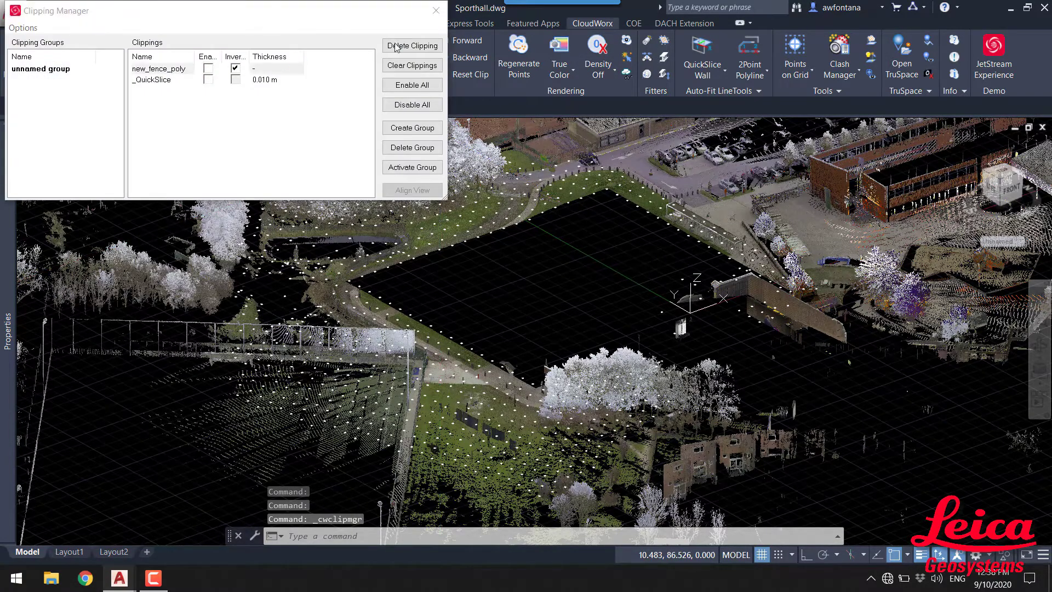
{"action": "left_click", "coordinate": [436, 10]}
{"action": "mouse_move", "coordinate": [376, 216]}
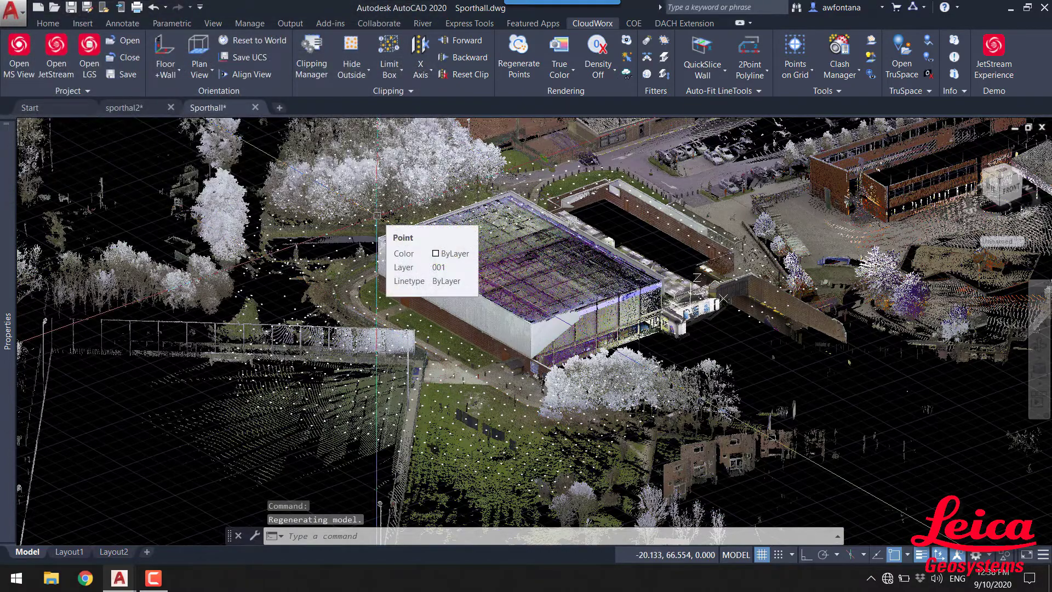